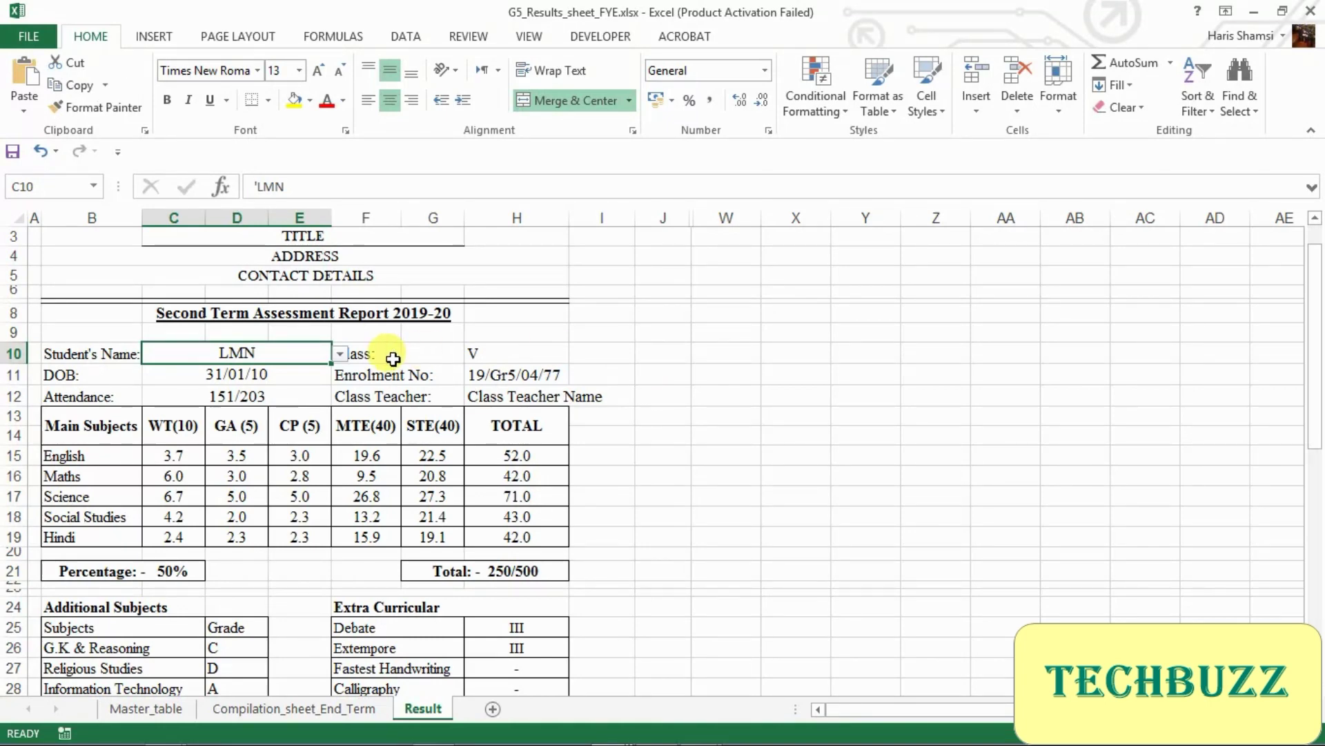
Step: Choose HM as the student shown in the report's Student's Name field on the Result sheet
left_click(340, 355)
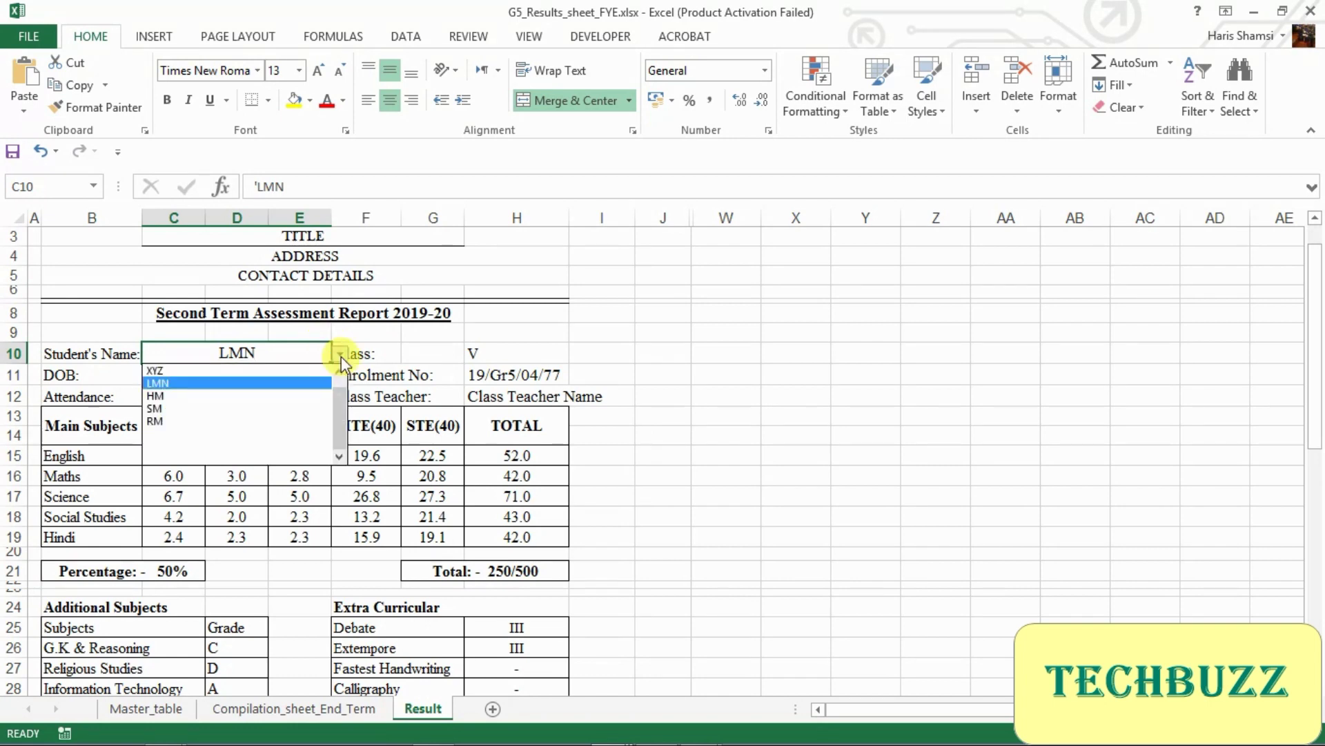
left_click(222, 397)
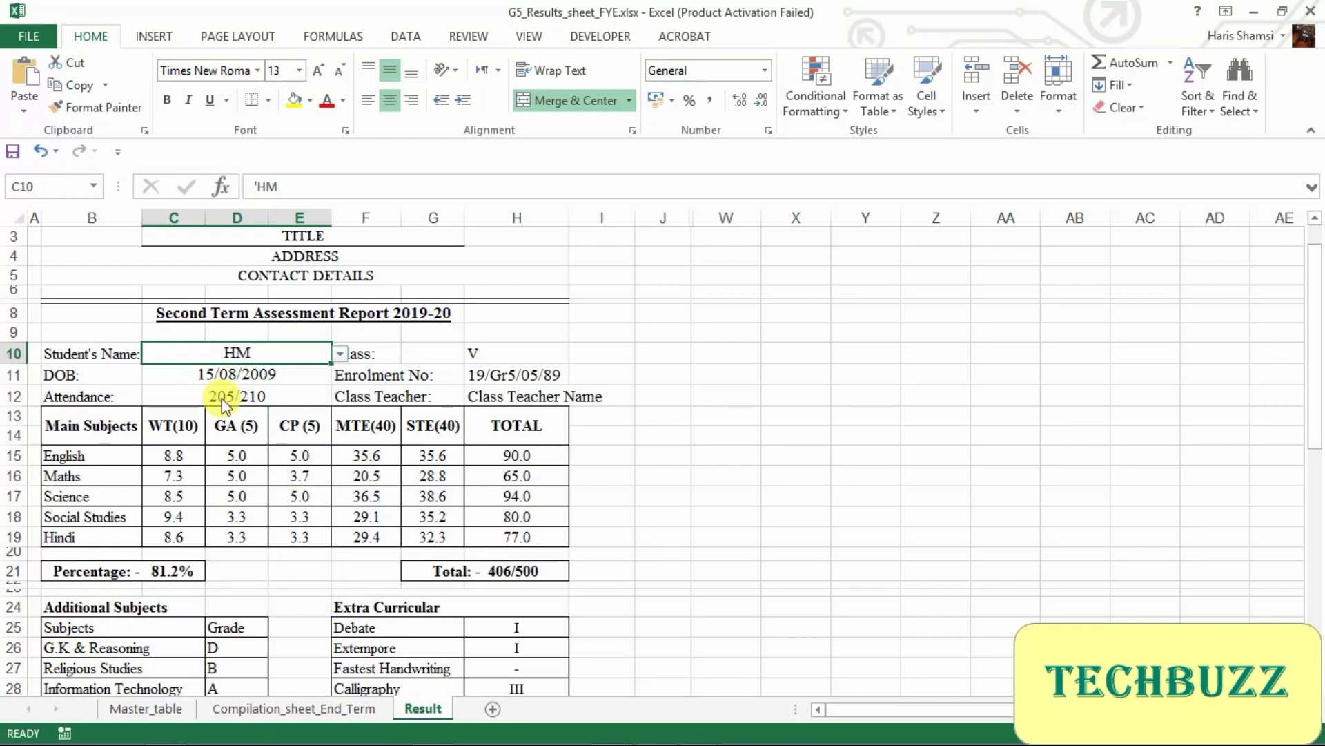
Step: Switch to the Book1 workbook and review the student table's headings and first record on Sheet1
key("alt+Tab")
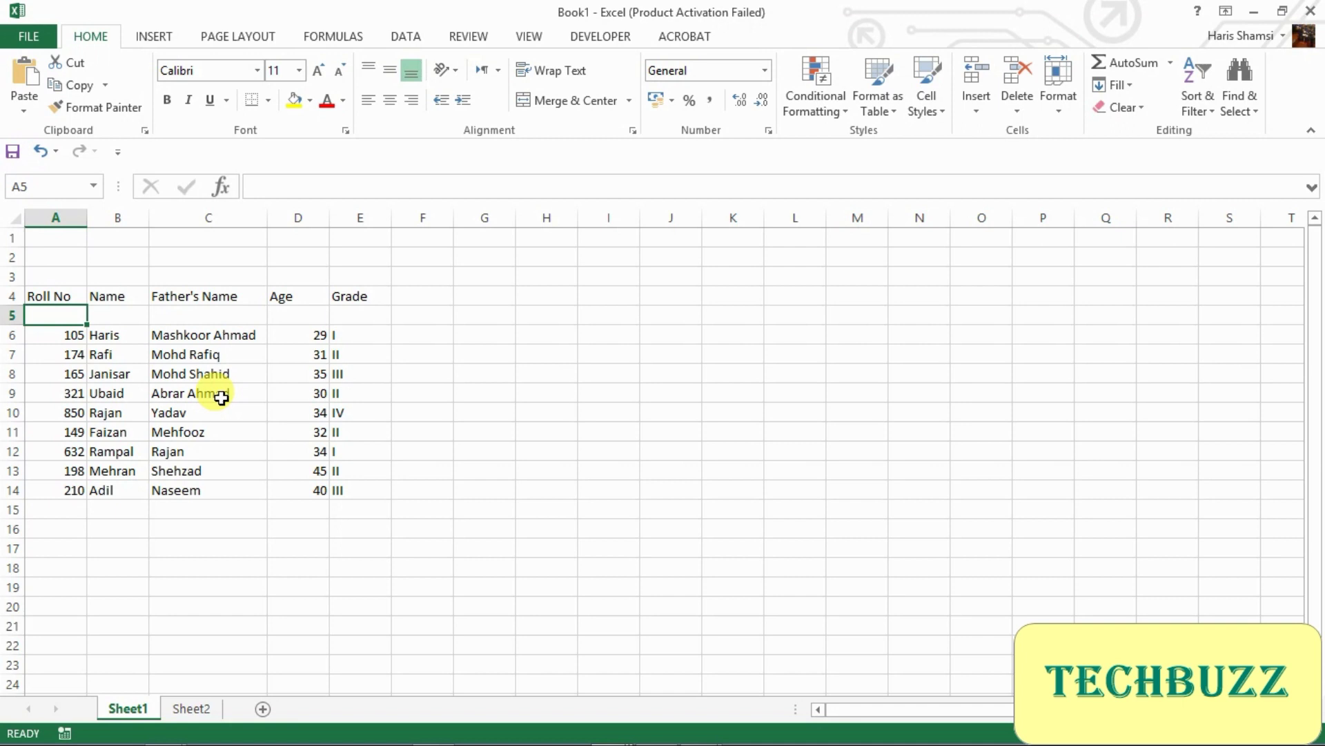
key("Up")
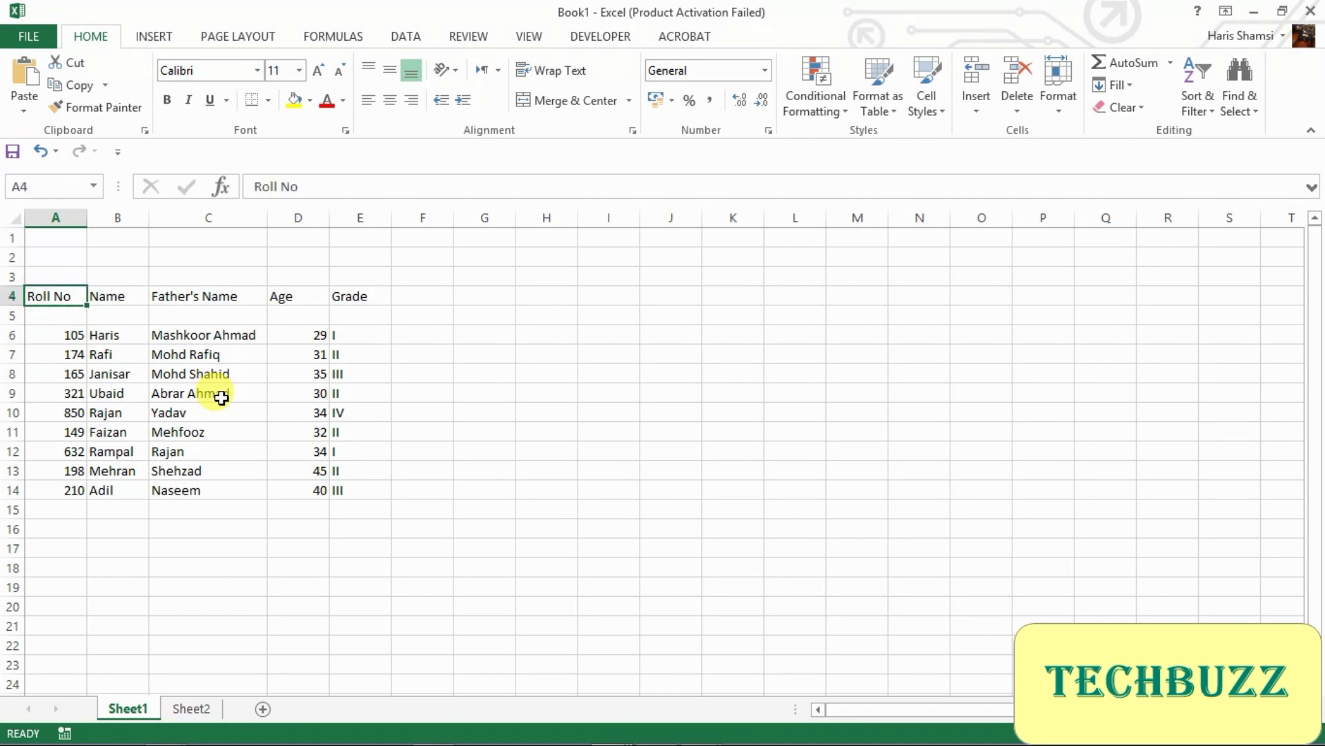
key("Right")
key("Down")
key("Down")
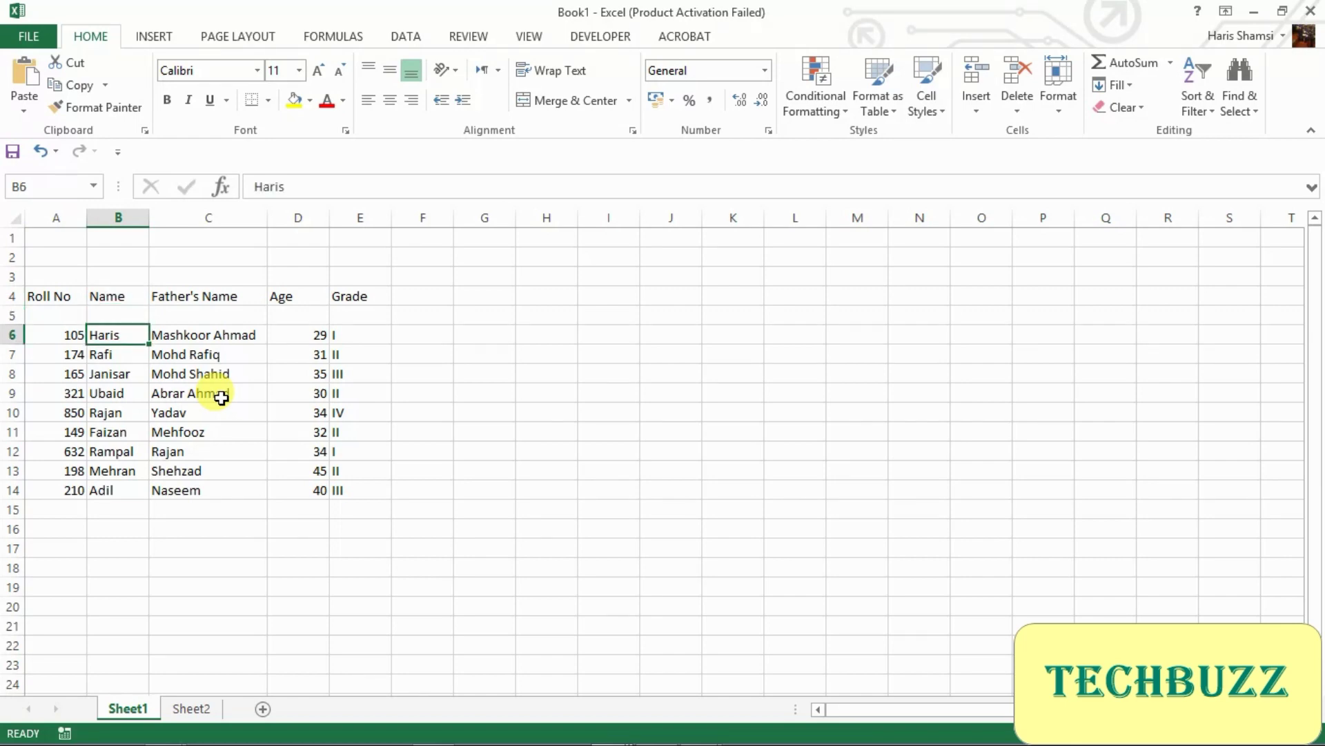
Step: Enter roll number 105 in cell C7 beside the Roll No label on Sheet2
left_click(190, 708)
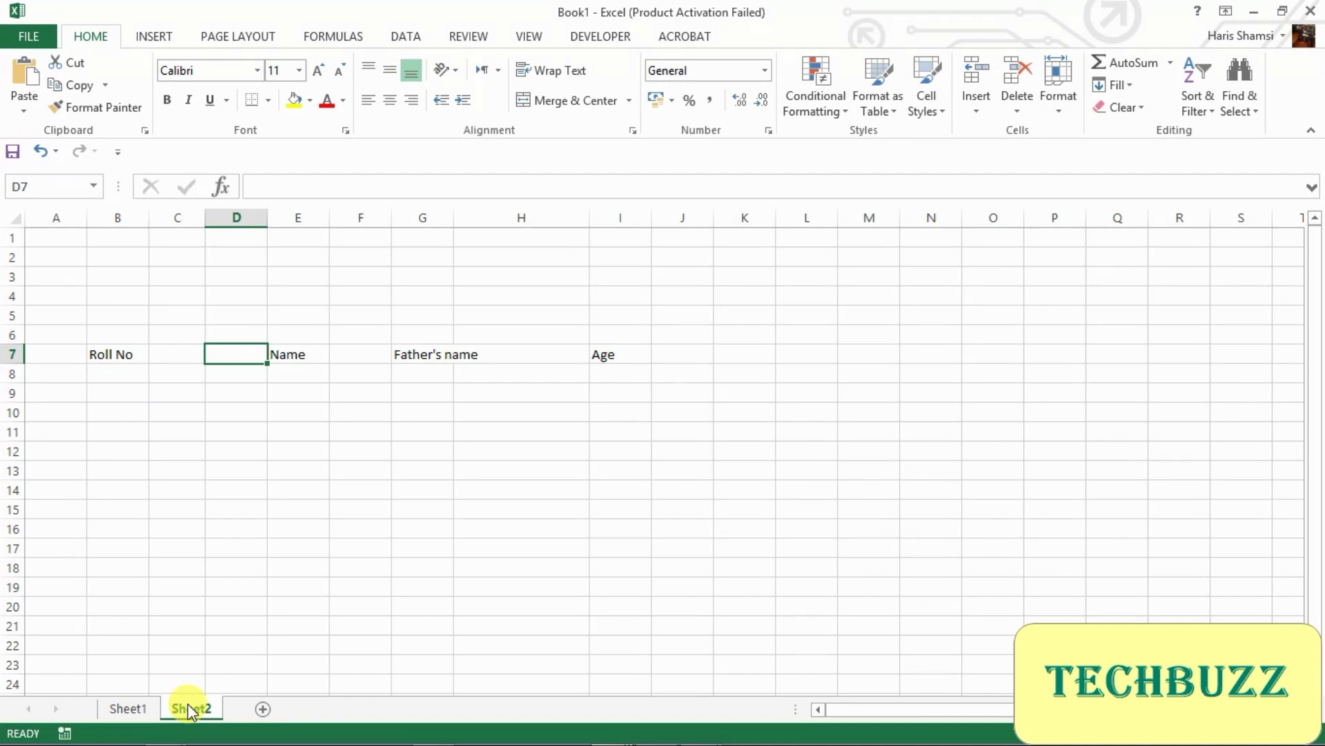
key("Left")
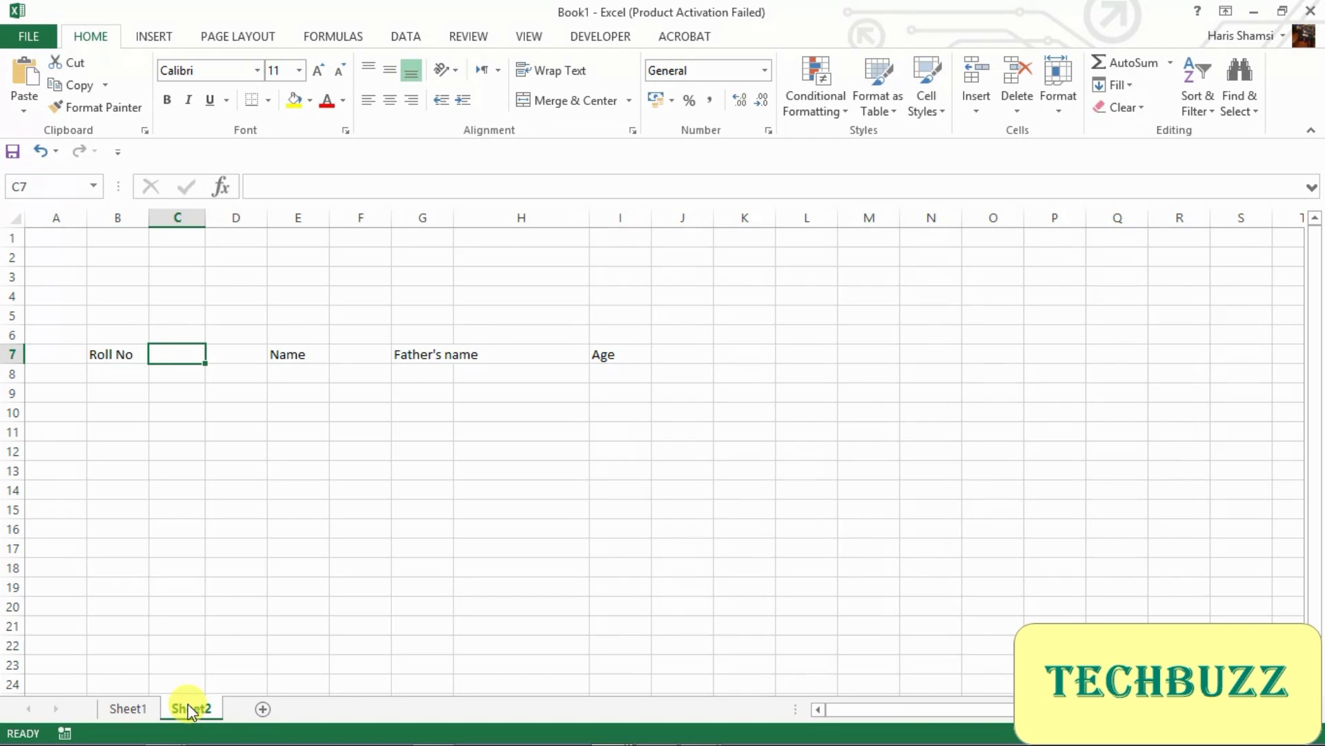
left_click(134, 714)
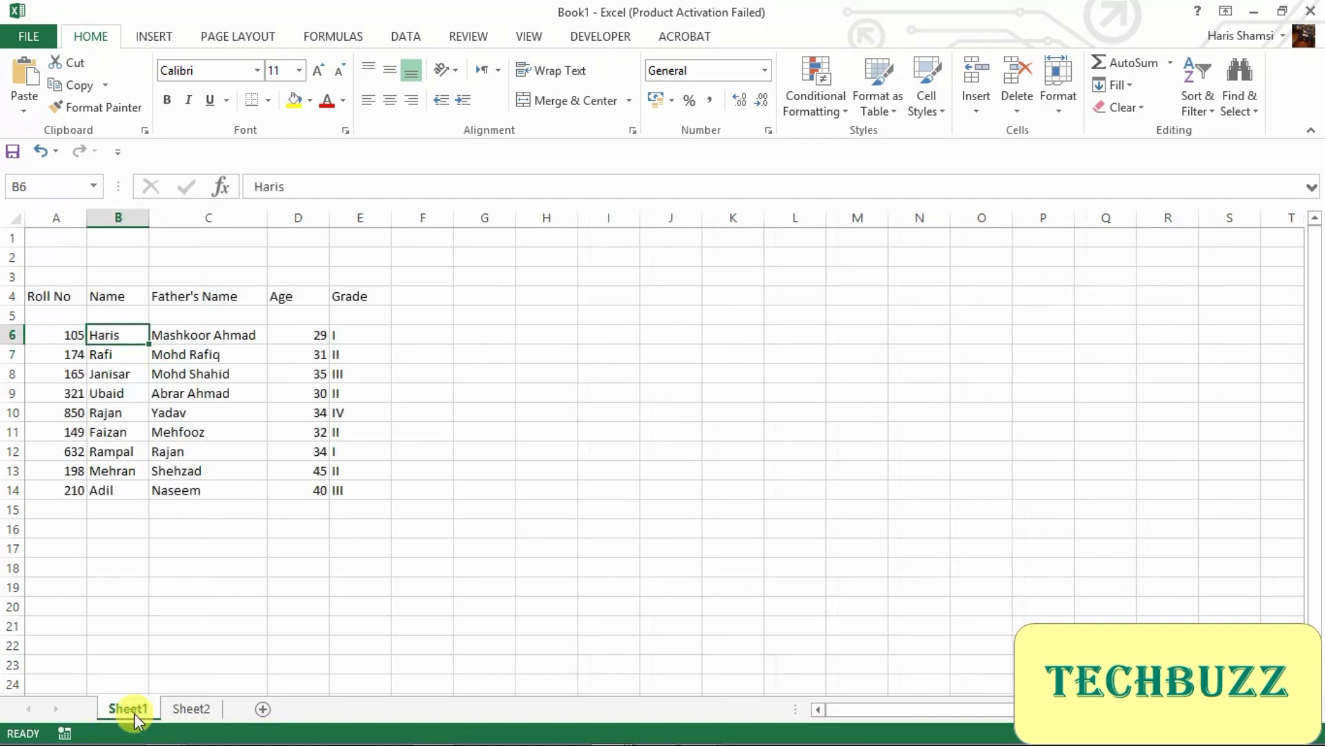
left_click(173, 709)
type("105")
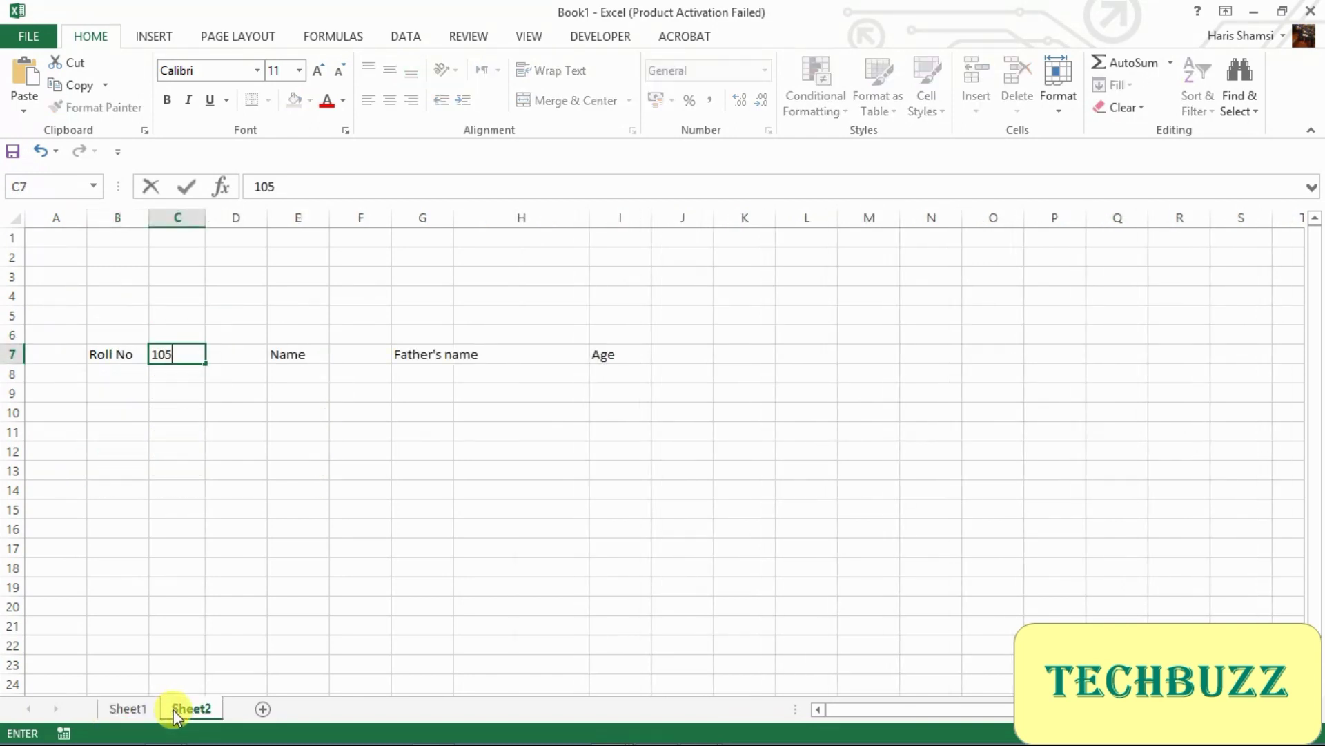
key("Return")
Step: Add the label "Grade" in cell K7 of Sheet2, in the same row as the other labels
key("Up")
key("Right")
key("Right")
key("Right")
key("Right")
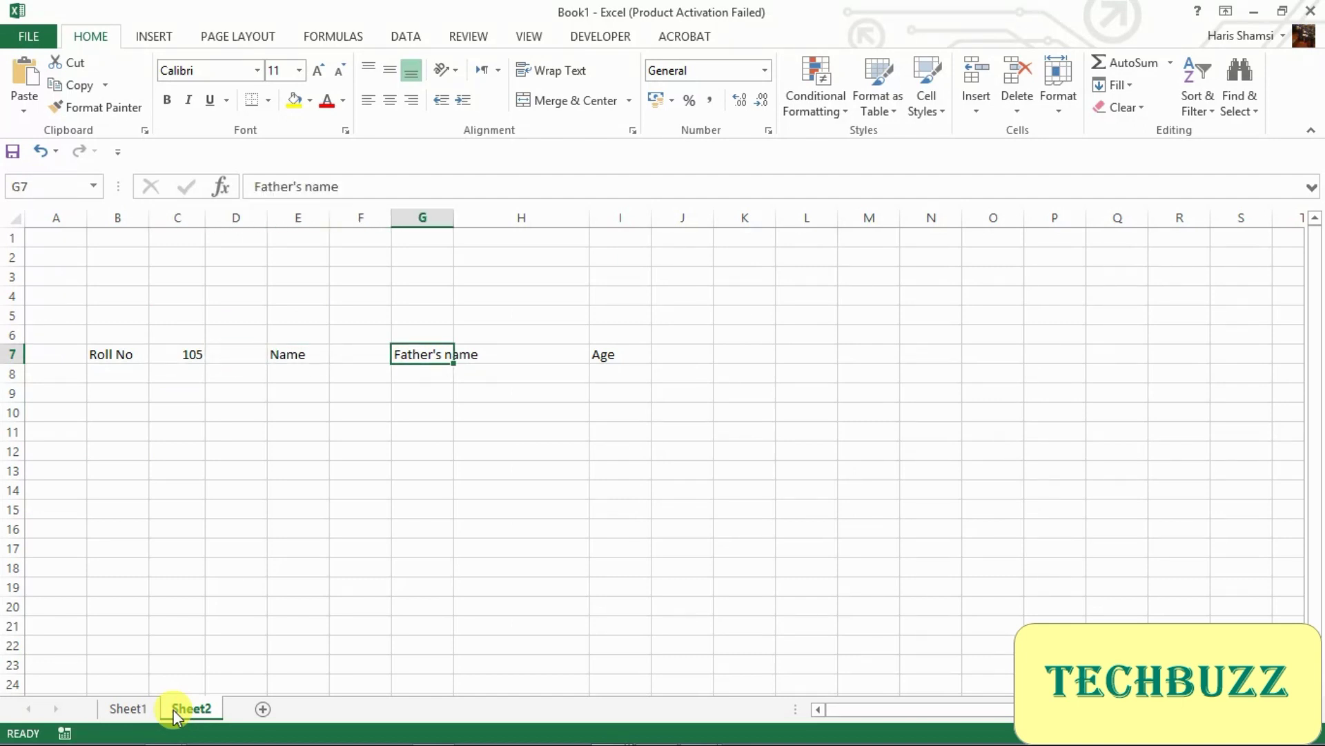
key("Right")
key("Right")
key("Right")
key("Right")
type("Grade")
key("Return")
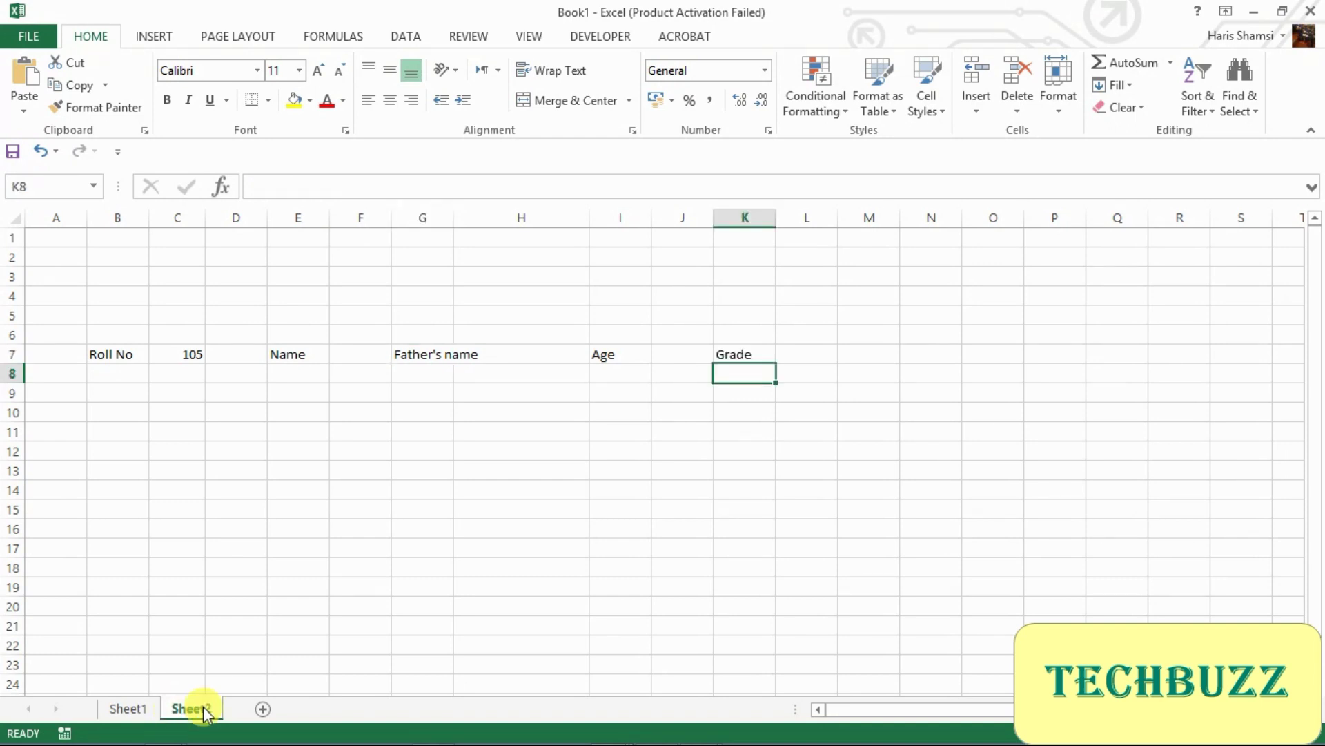
Step: Select the empty cell F7 beside the Name label on Sheet2
key("Left")
key("Left")
key("Left")
key("Left")
key("Left")
key("Left")
key("Left")
key("Left")
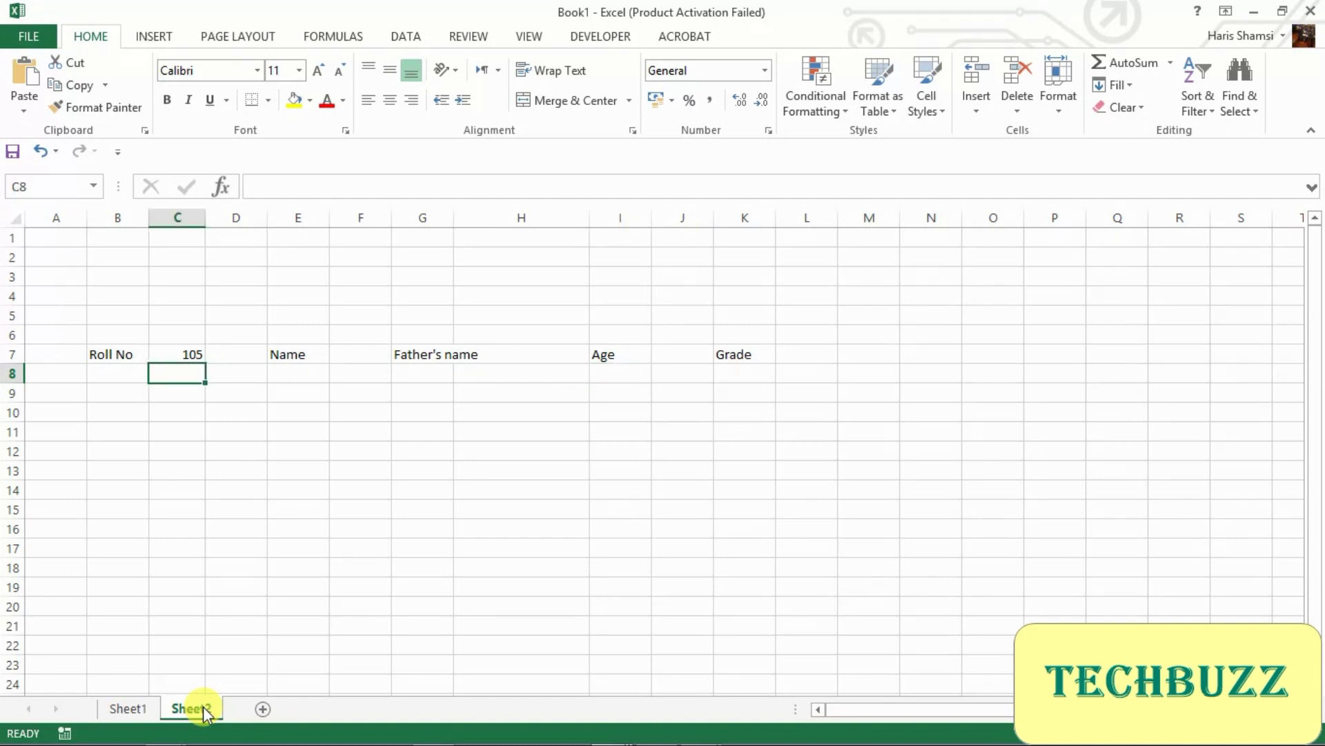
key("Up")
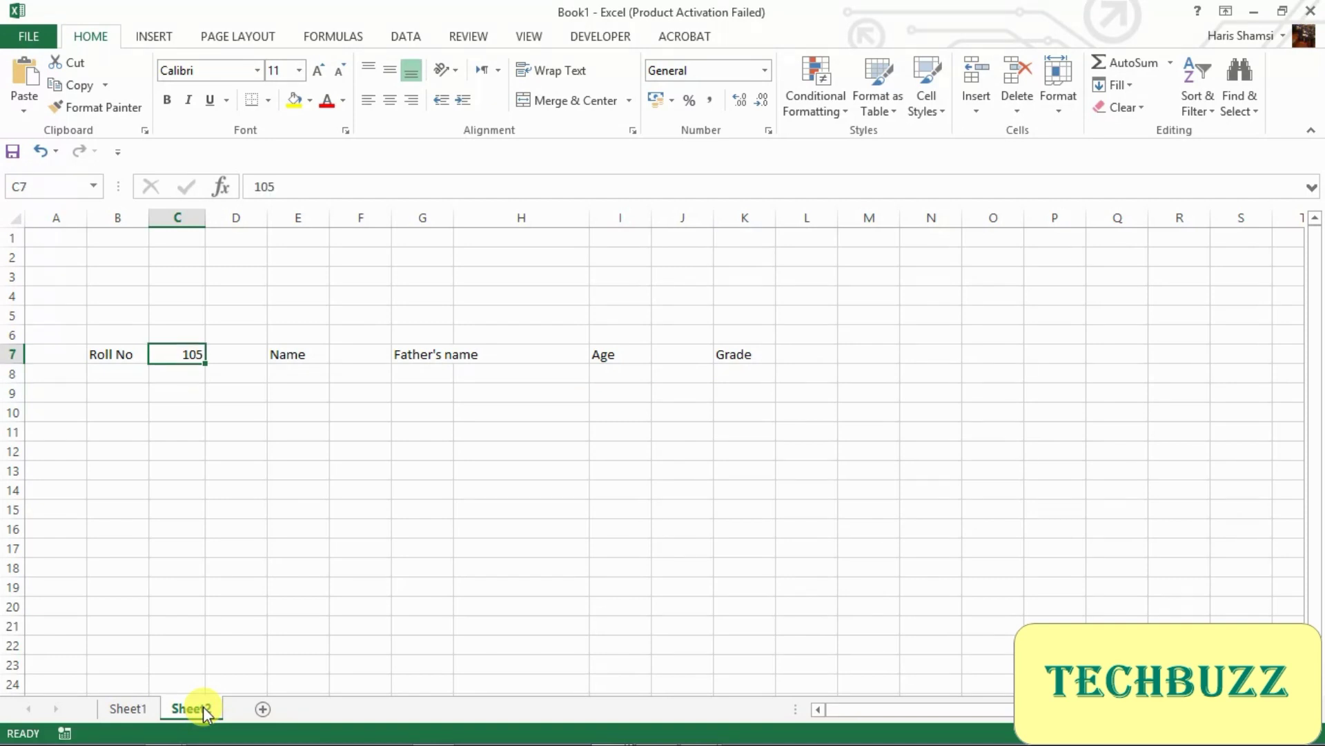
key("Right")
key("Right")
key("Right")
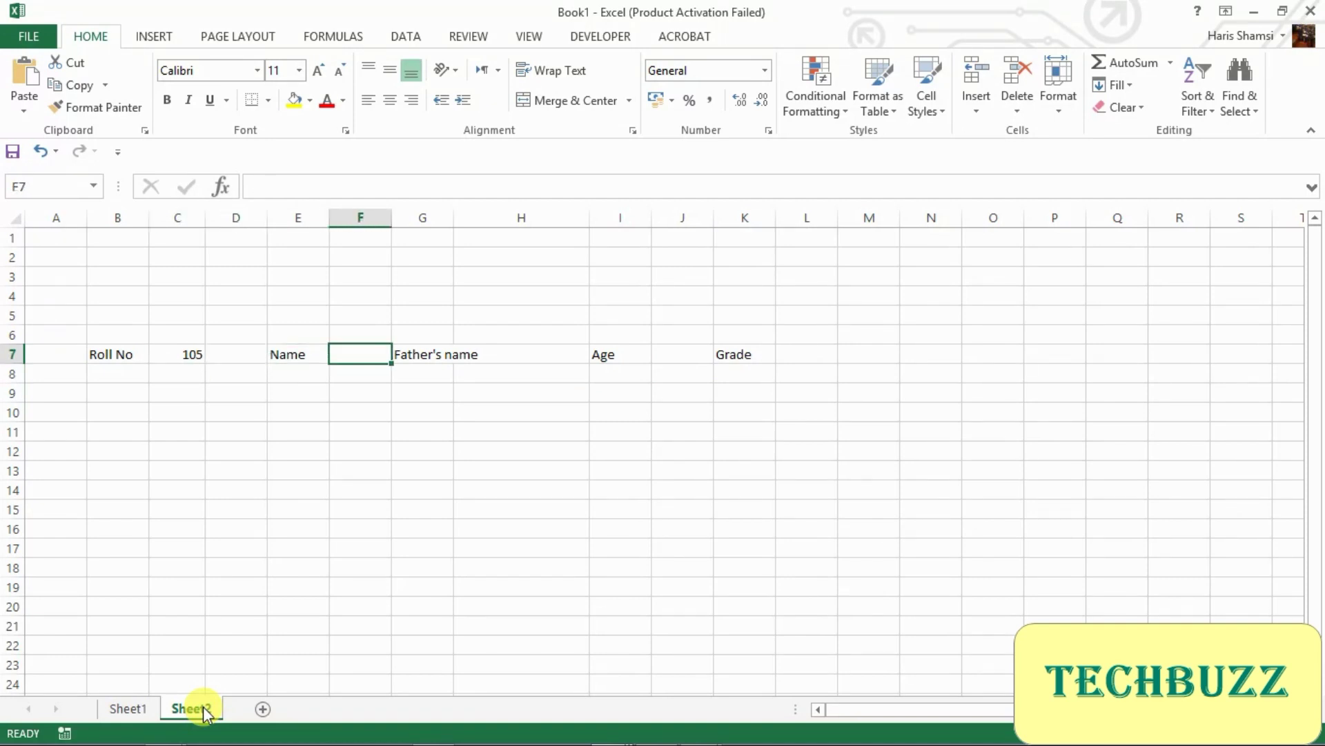
type("=")
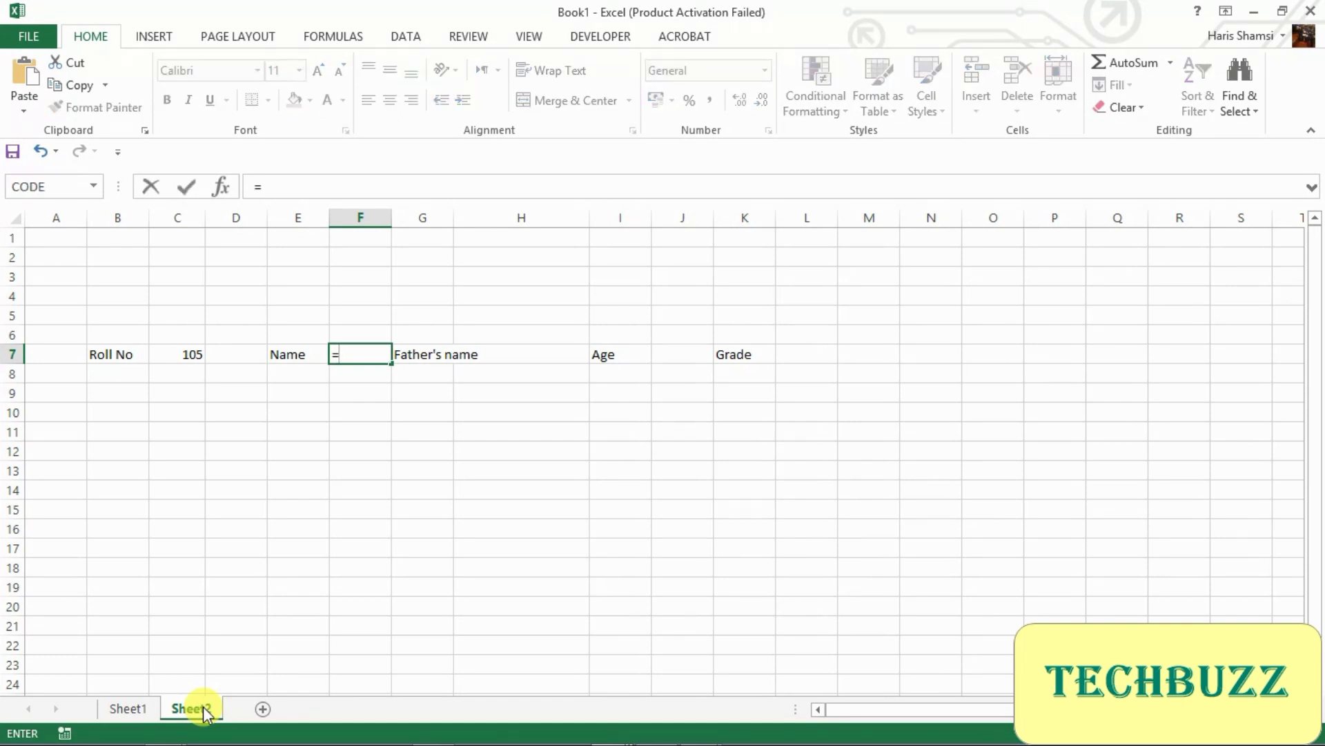
type("vl")
key("Tab")
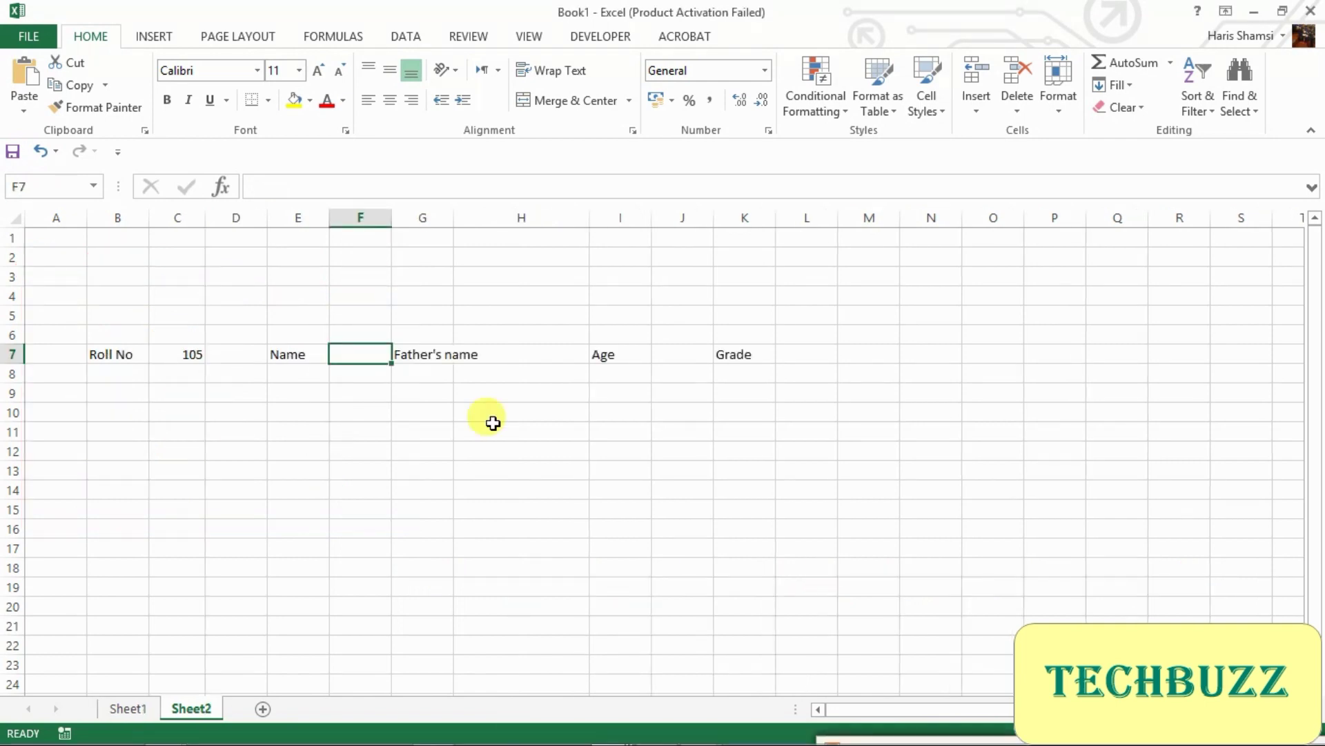
Step: Start a VLOOKUP formula in F7 with C7 as the lookup value and Sheet1!A4:E14 as the table array
type("=vlo")
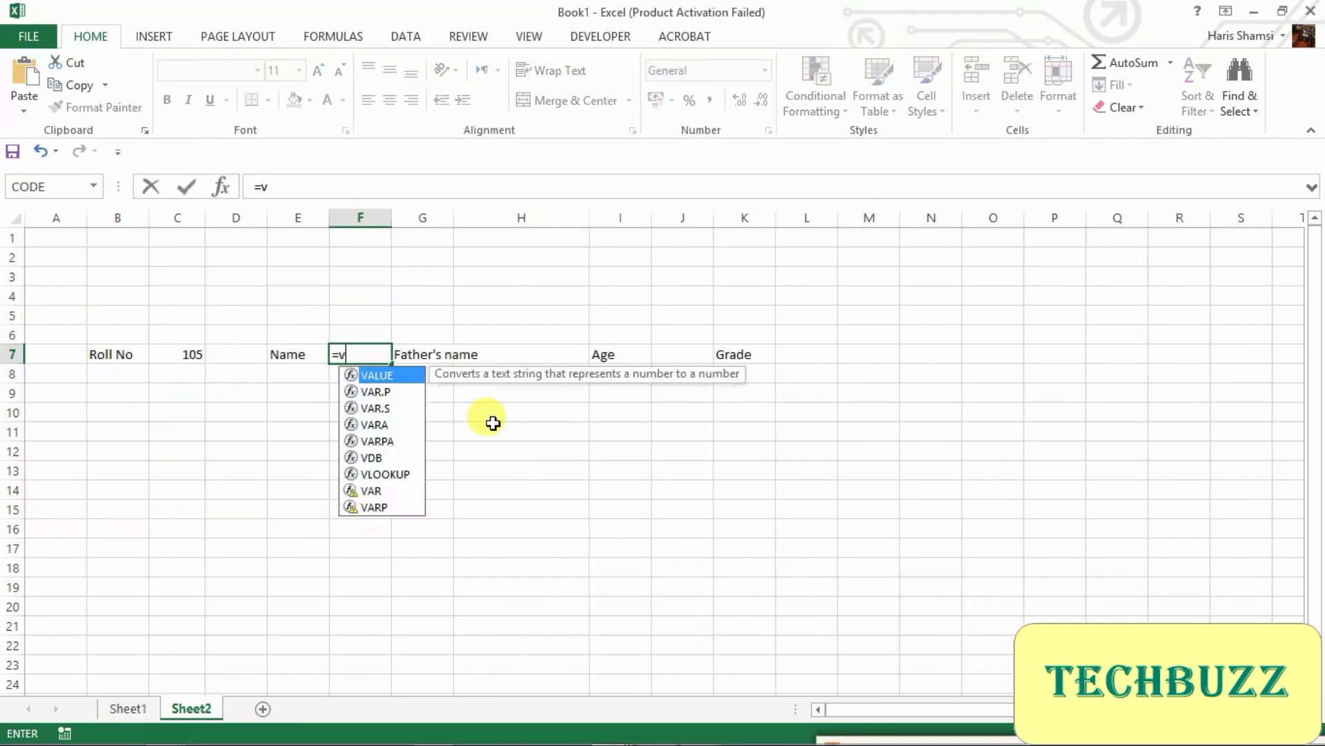
key("Tab")
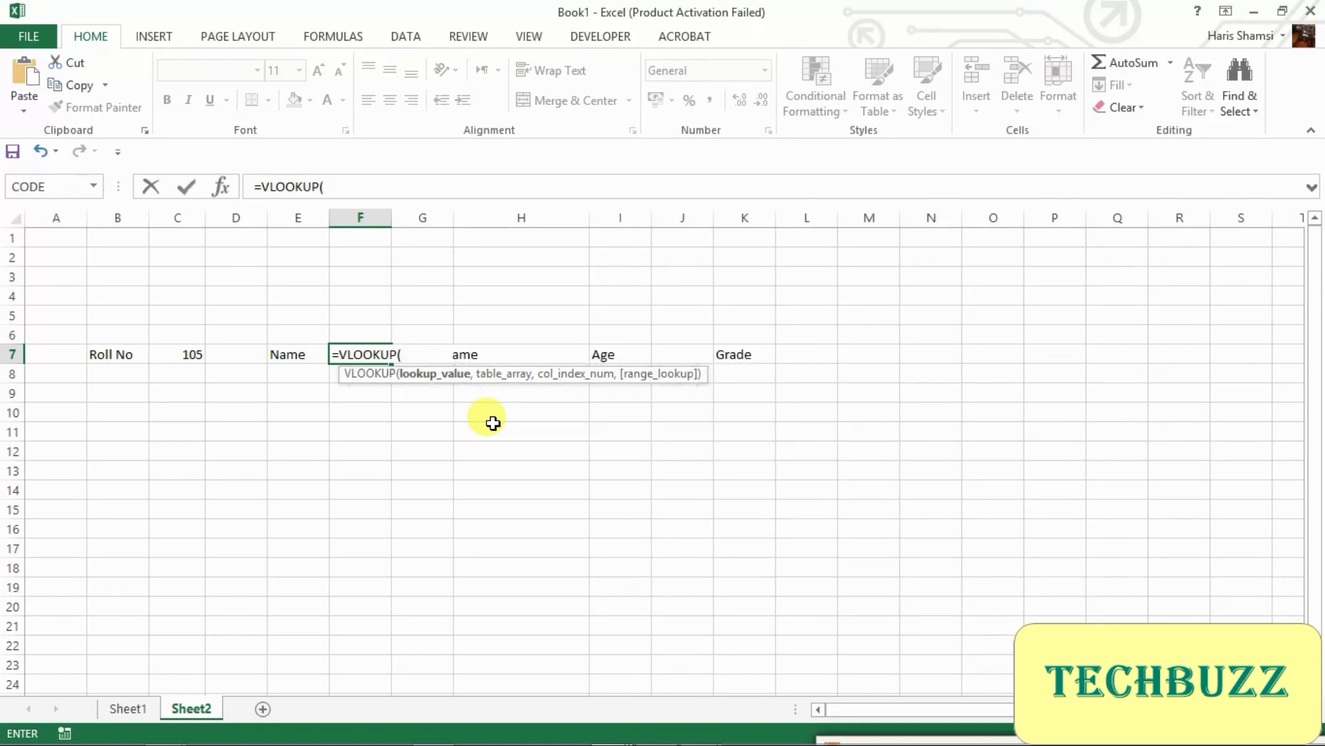
left_click(189, 355)
type(",")
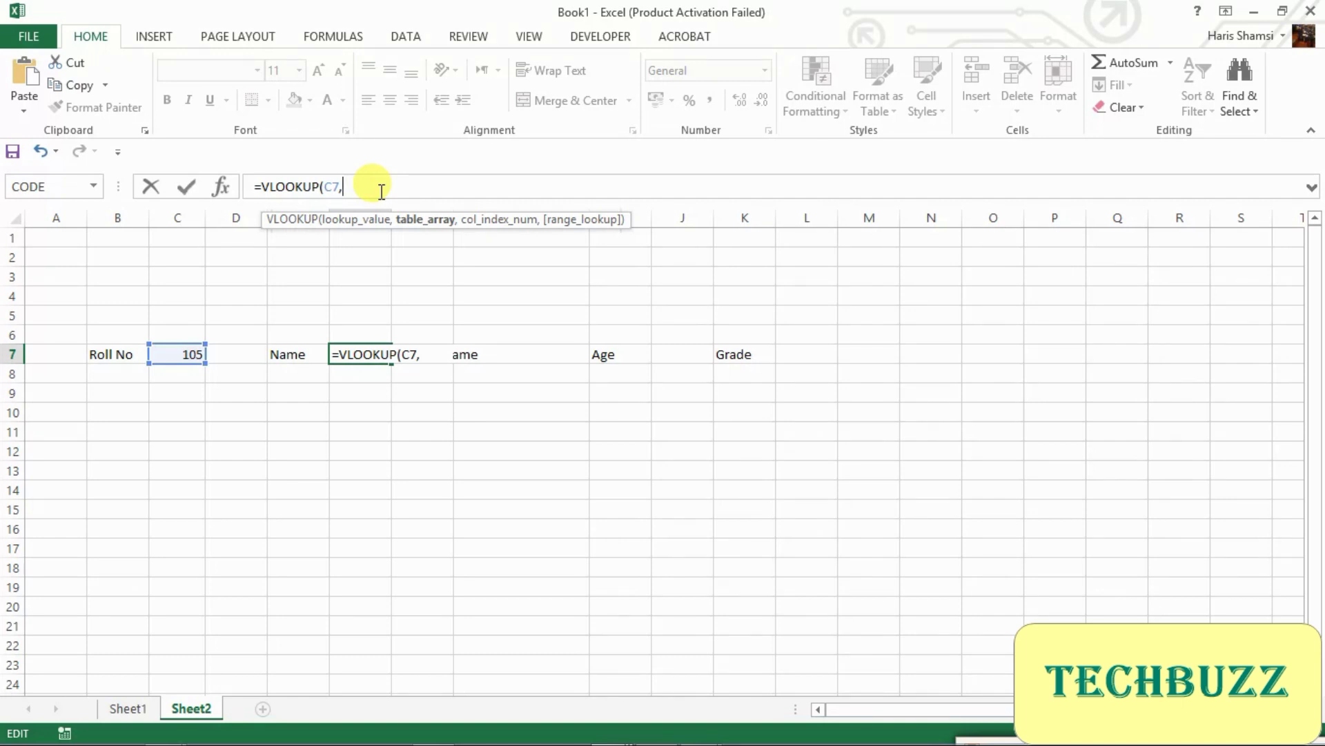
left_click(140, 709)
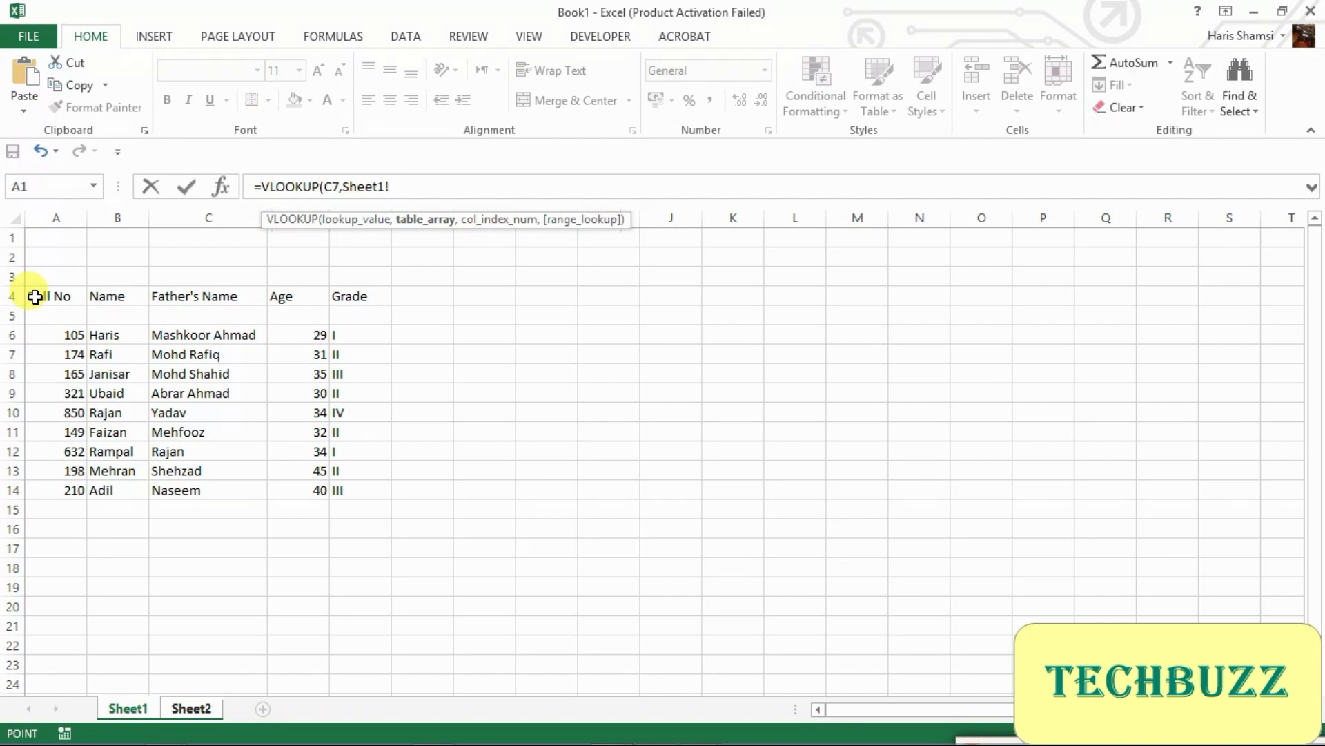
left_click_drag(35, 297, 388, 494)
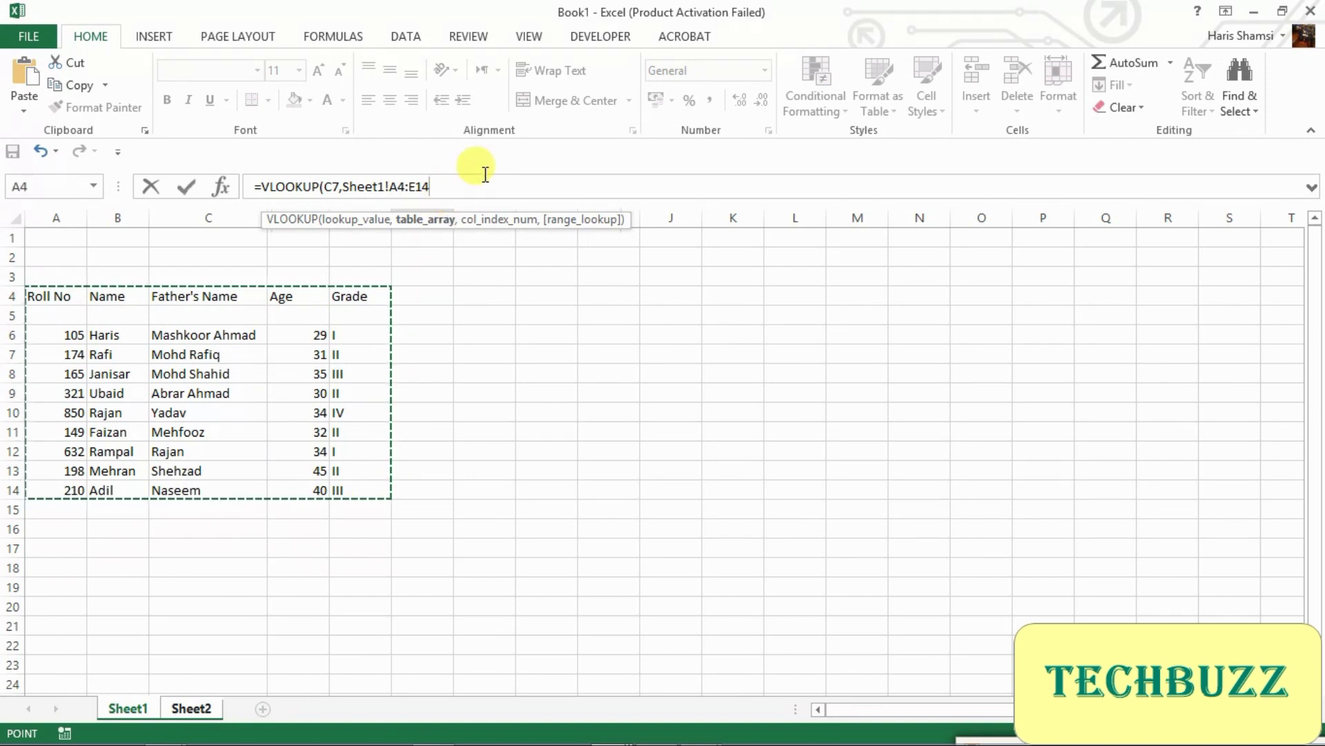
type(",")
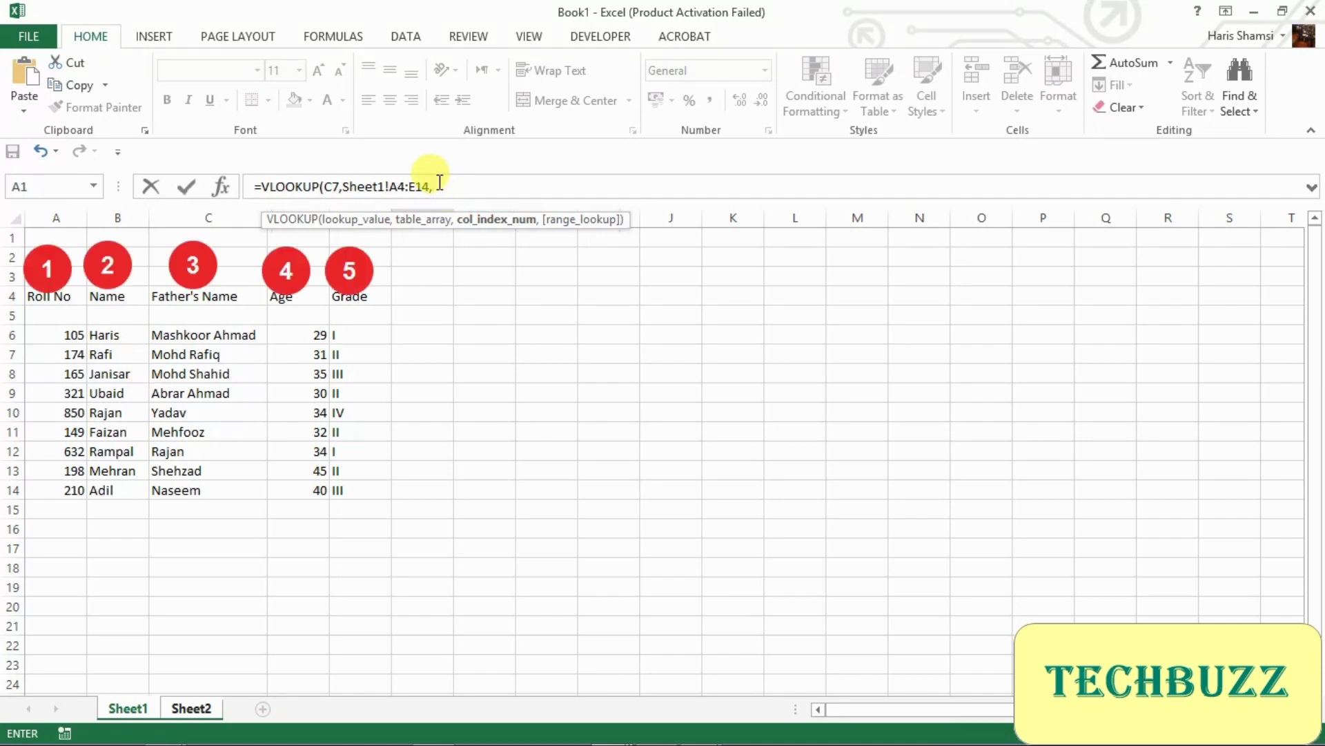
Step: Complete the VLOOKUP in F7 with column index 2 and an exact match (FALSE), and enter it
type("2")
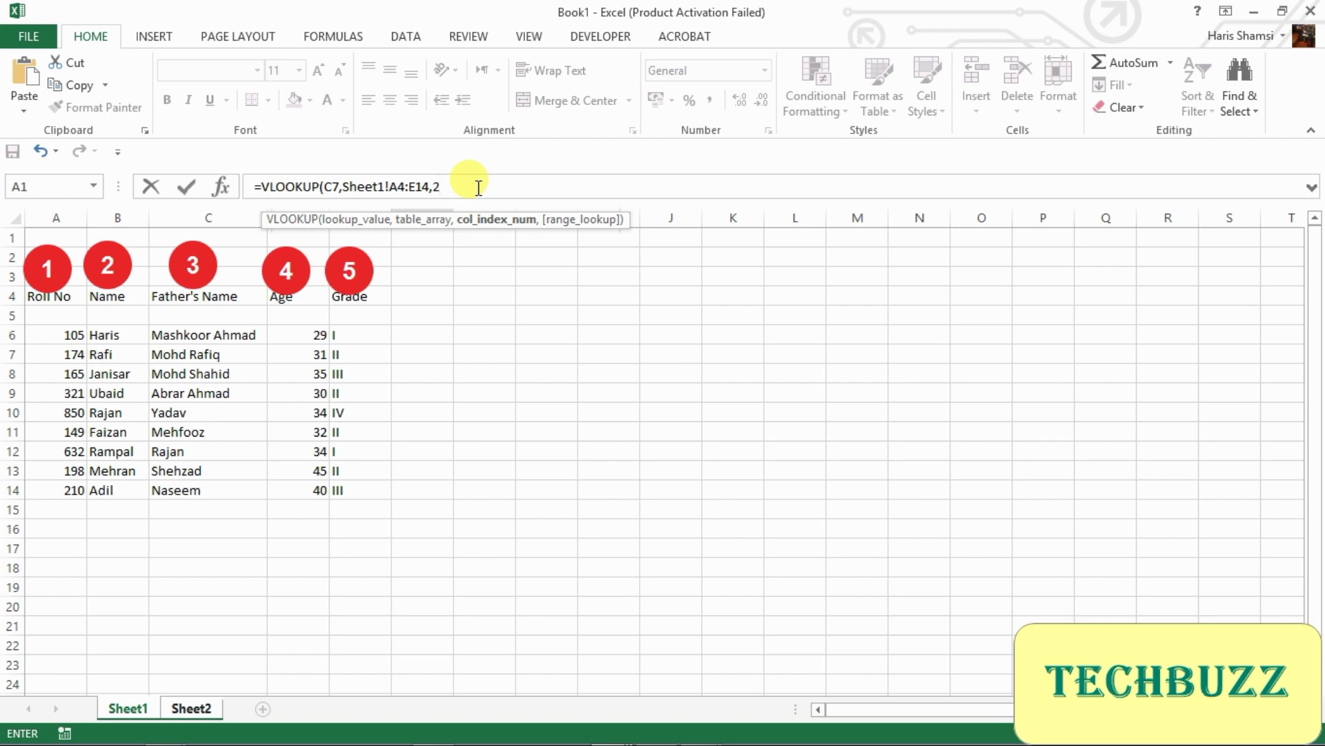
type(",")
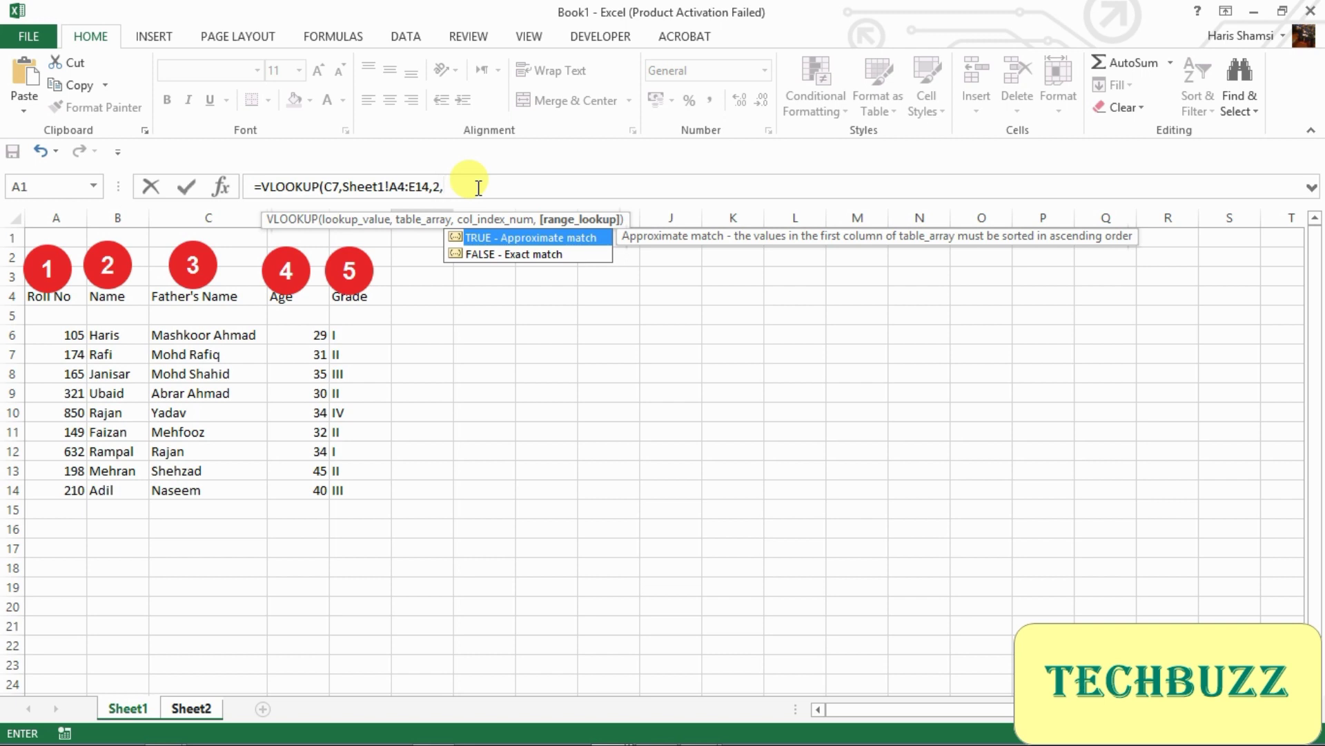
key("Down")
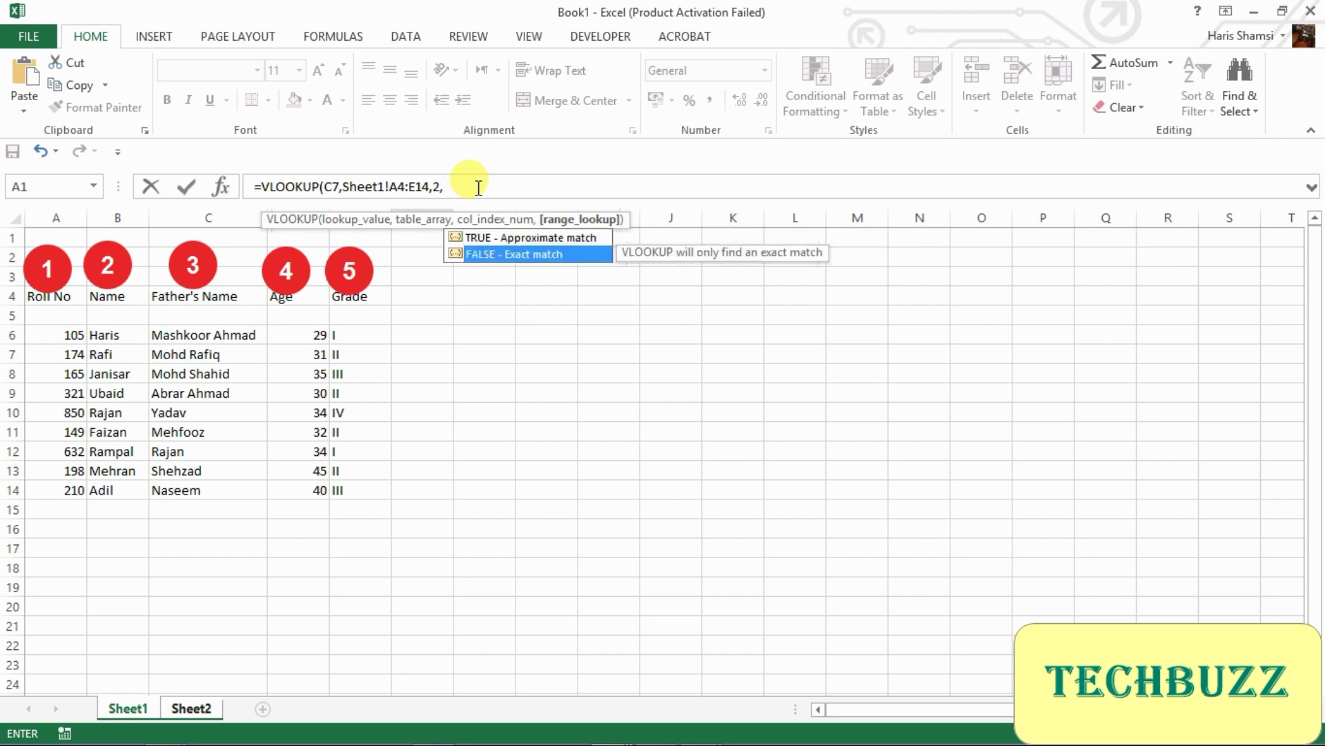
key("Tab")
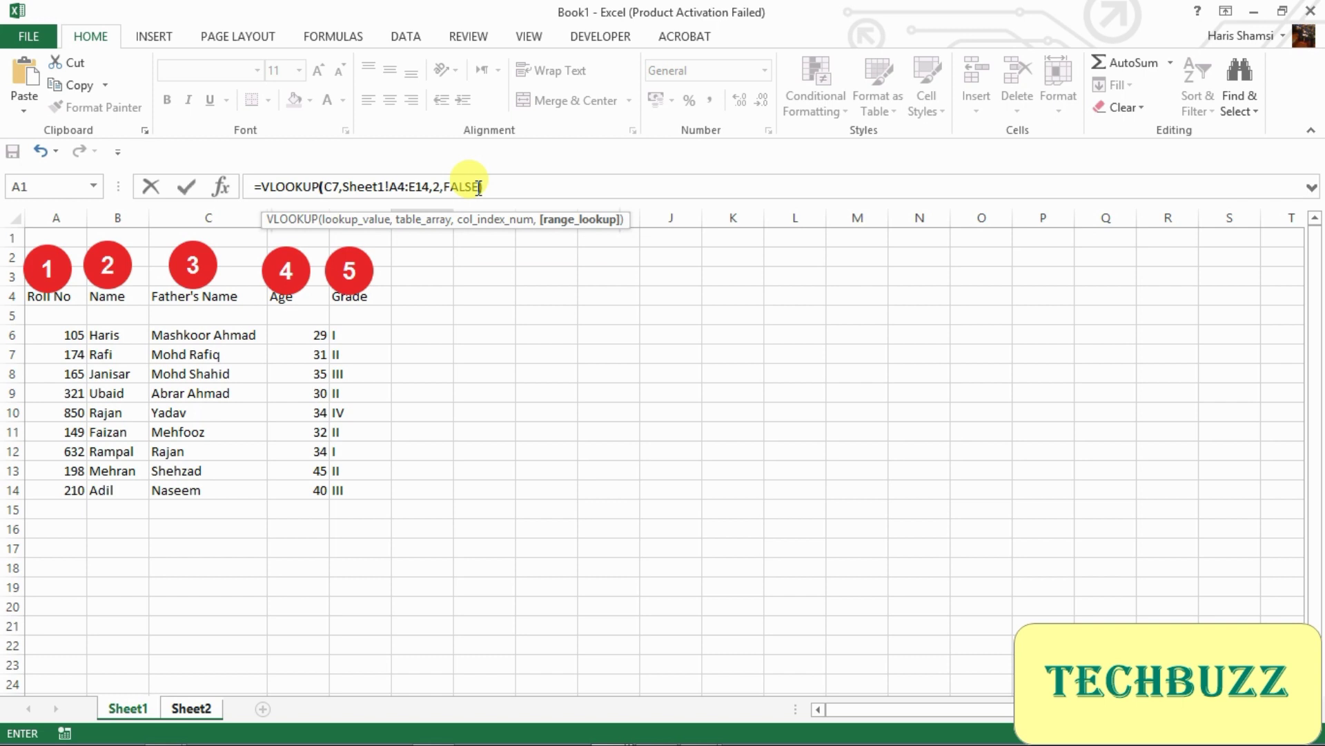
type(")")
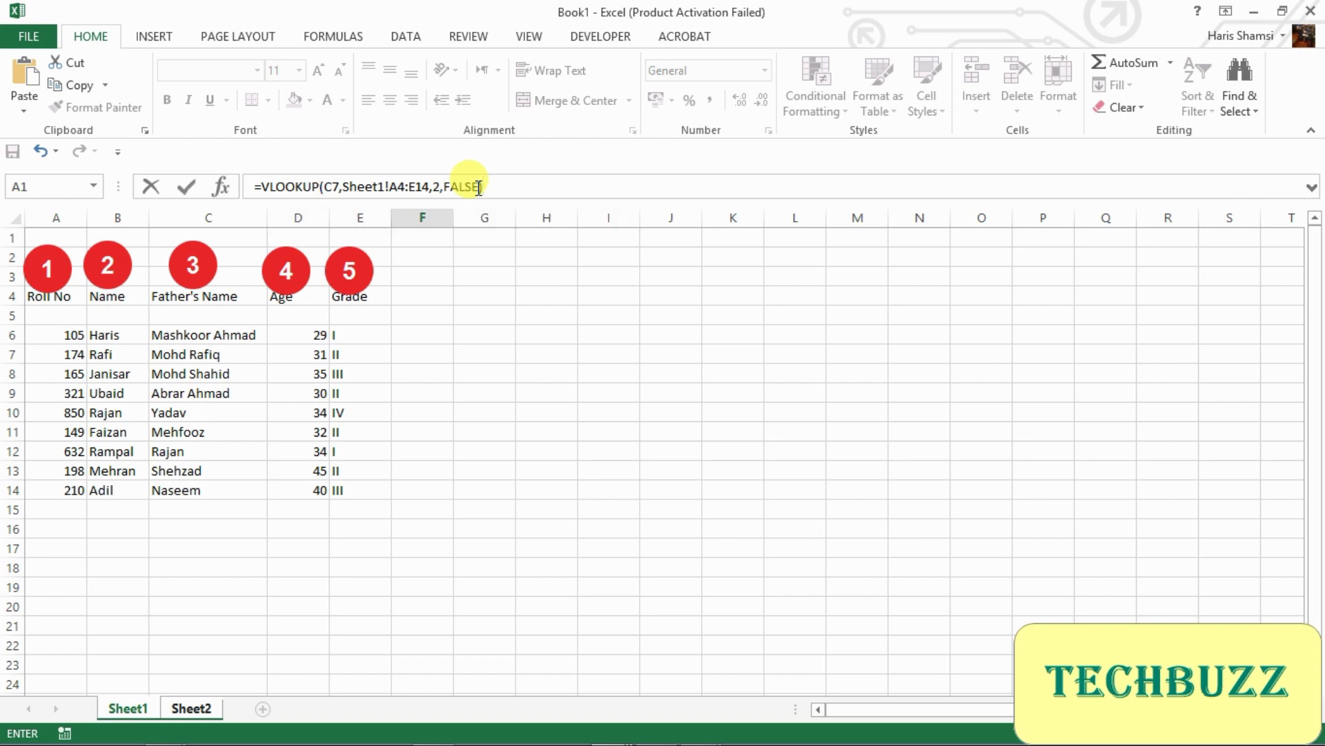
key("Return")
Step: Copy the full VLOOKUP formula text from F7, leaving the cell itself unaltered
left_click(361, 352)
key("Left")
key("Right")
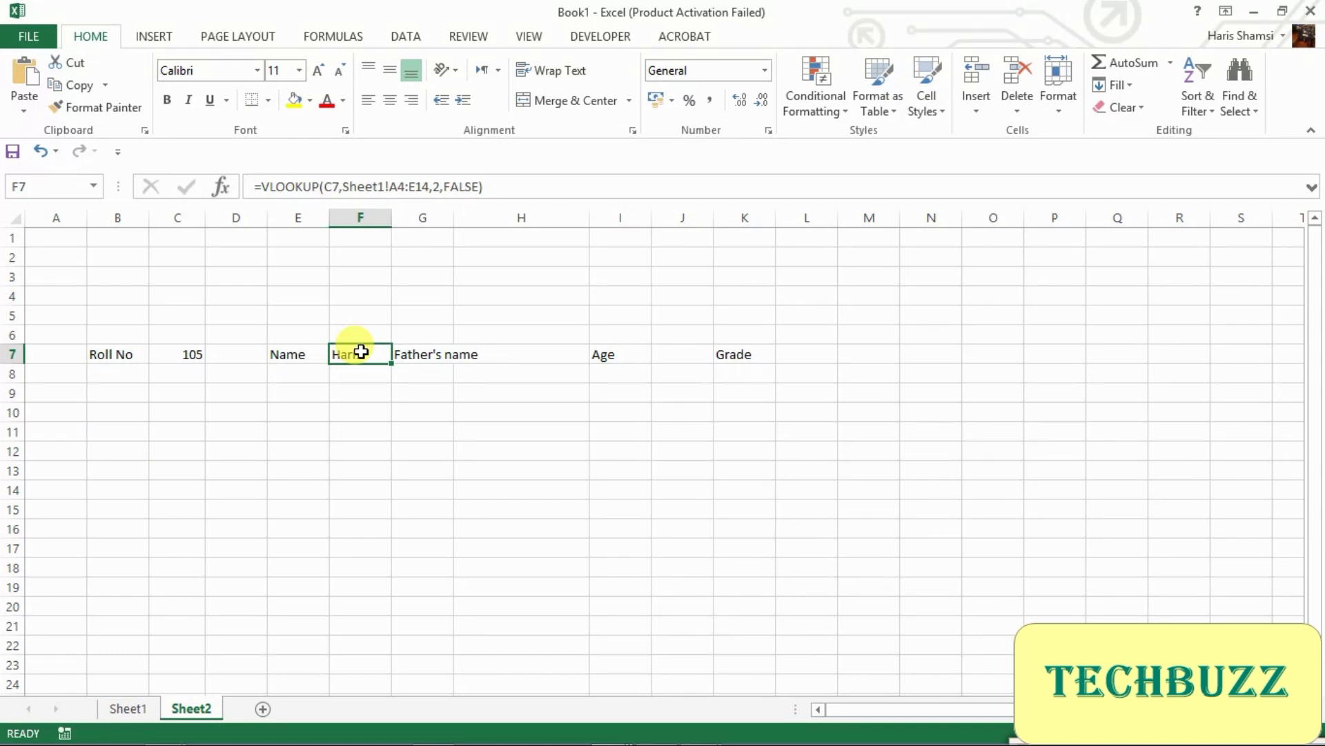
key("Right")
key("Right")
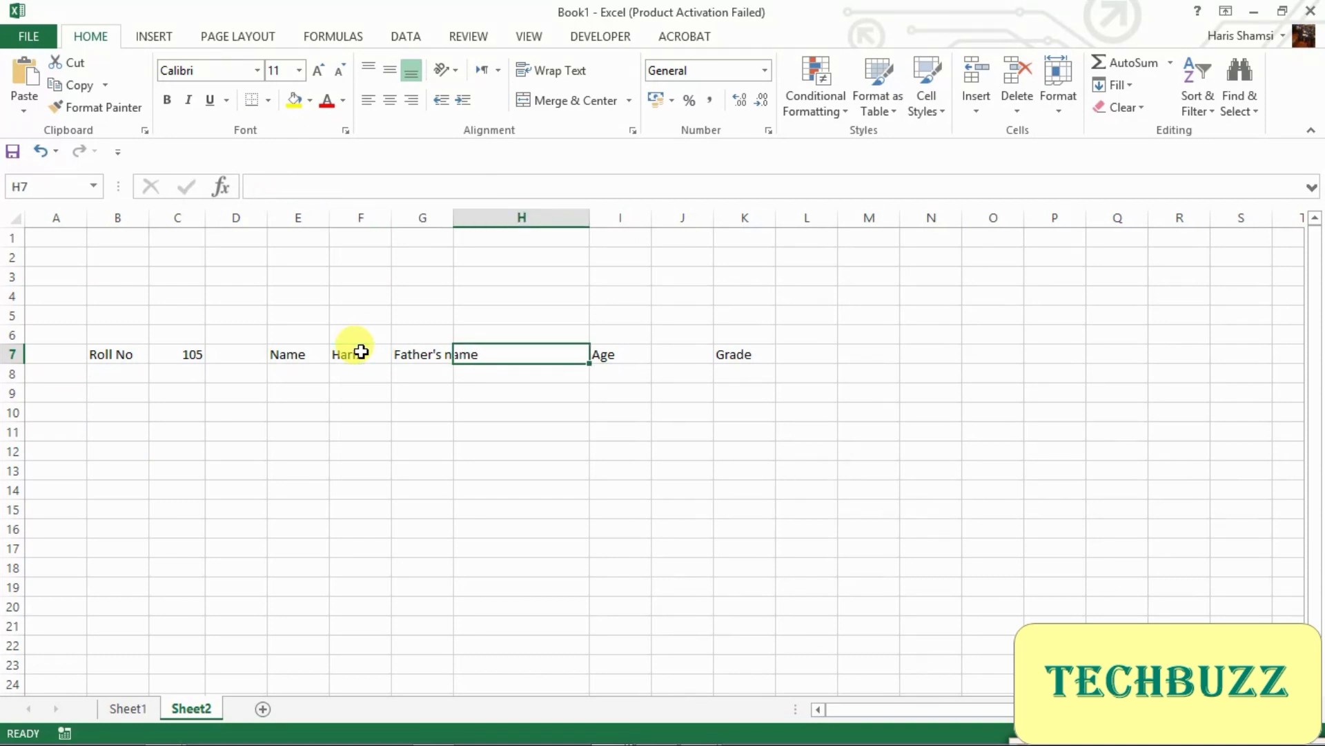
key("Left")
key("Left")
left_click(515, 178)
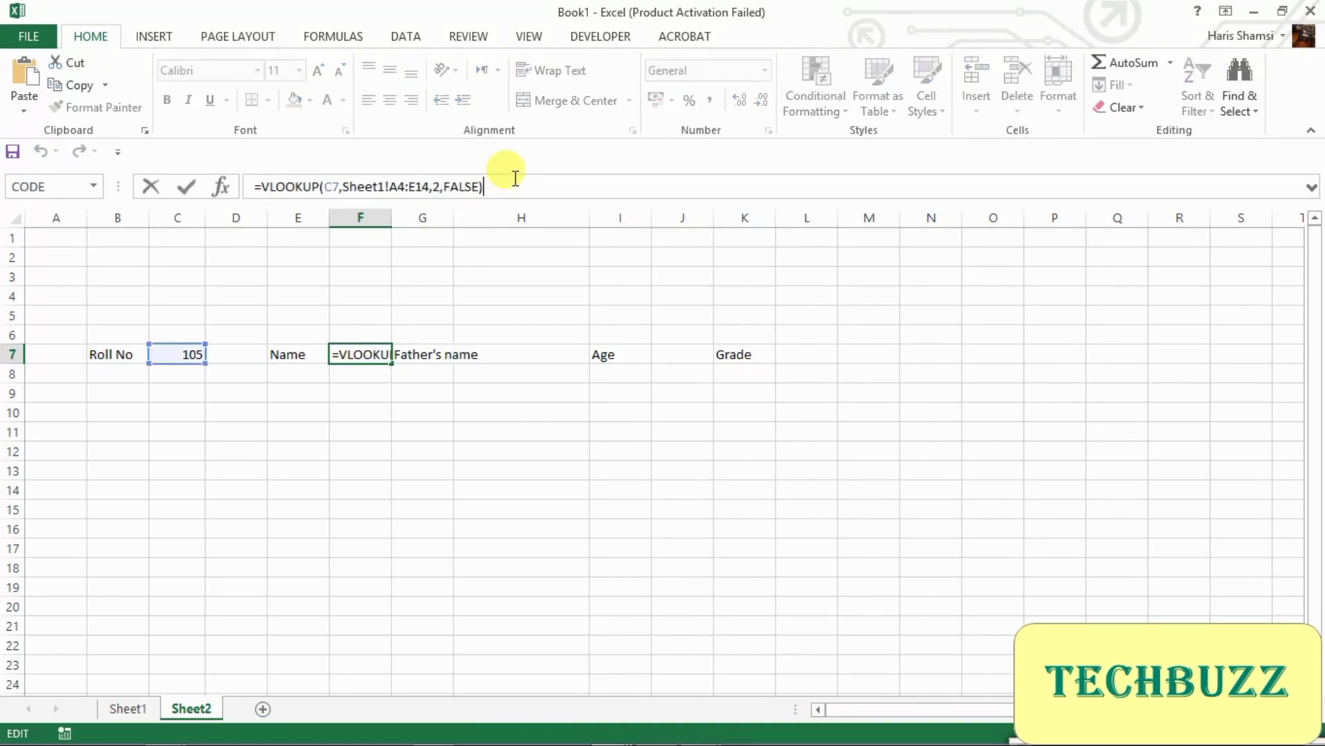
key("shift+Home")
key("Return")
key("Up")
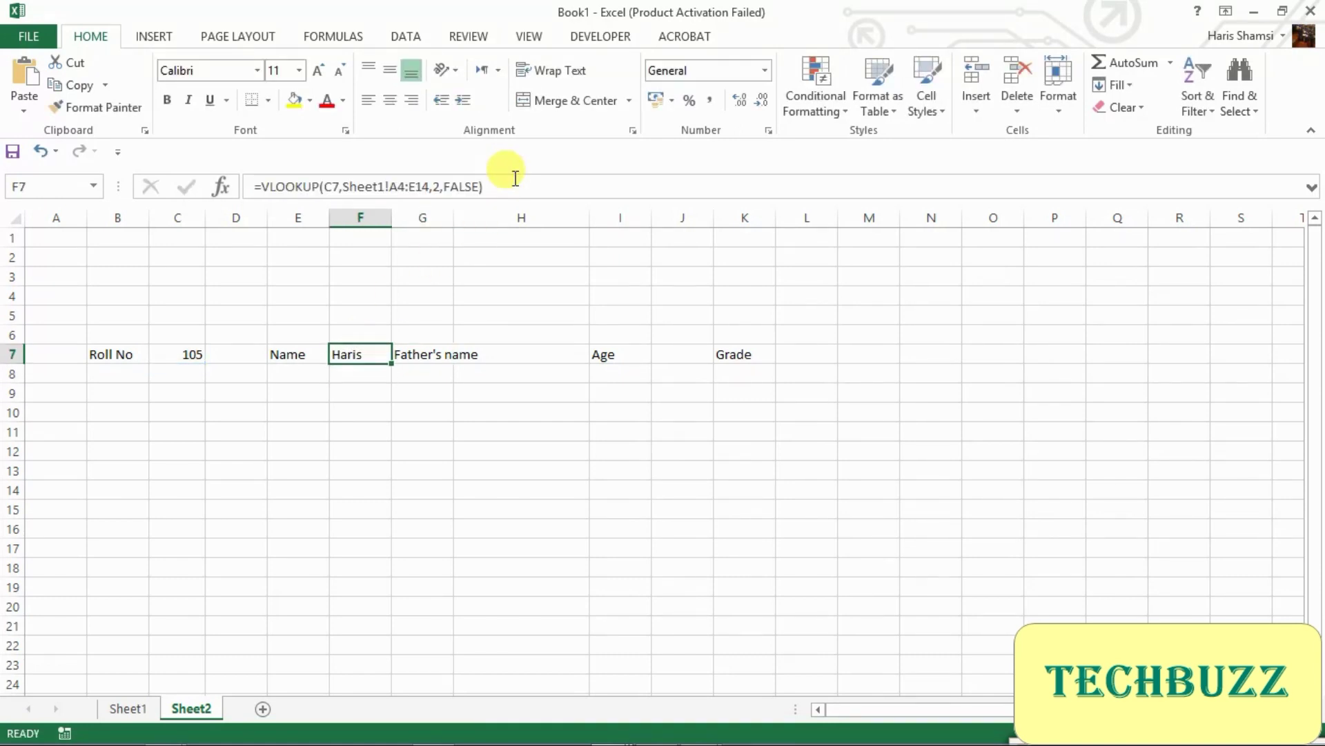
Step: Paste the VLOOKUP formula into H7 for the father's name and set its column index to 3
key("Right")
key("Right")
left_click(515, 178)
key("ctrl+v")
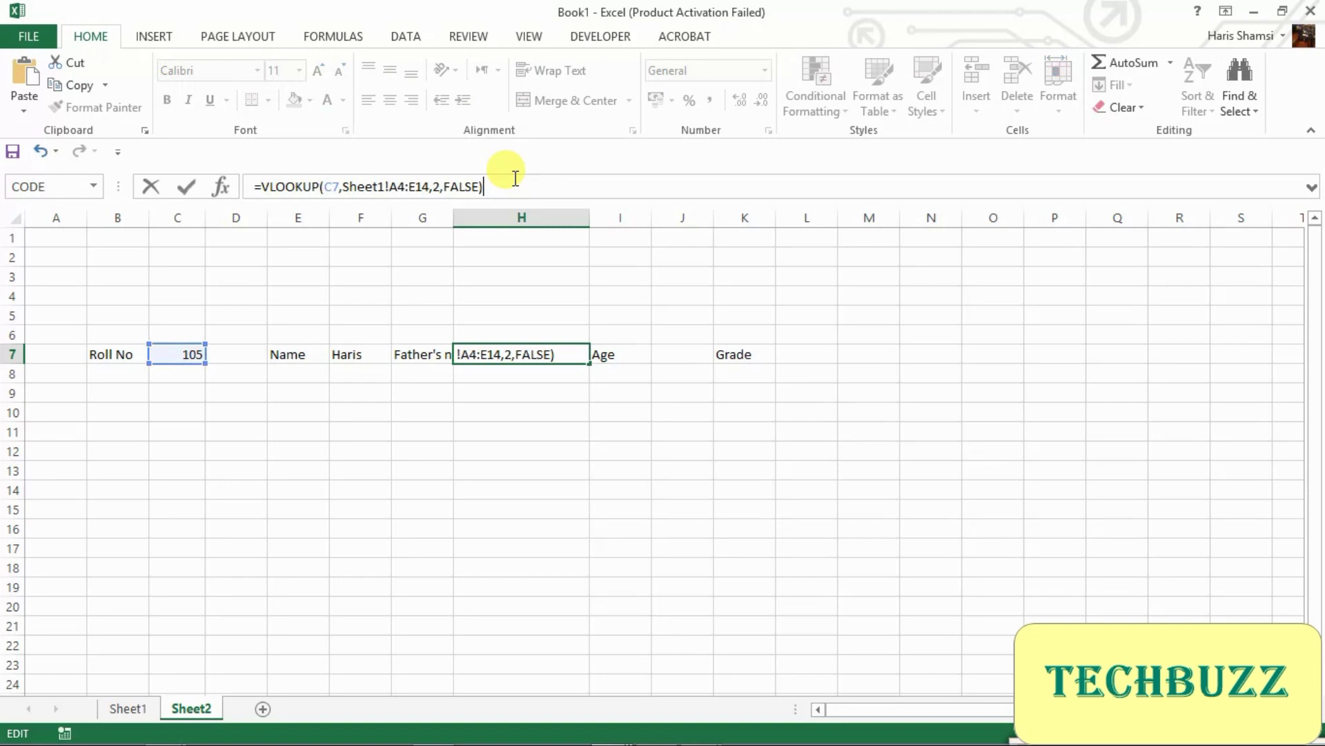
key("Left")
key("Left")
key("Left")
key("Left")
key("Left")
key("Left")
key("Left")
key("BackSpace")
type("3")
key("Return")
Step: Paste the VLOOKUP formula into J7 for the age and set its column index to 4
key("Up")
key("Right")
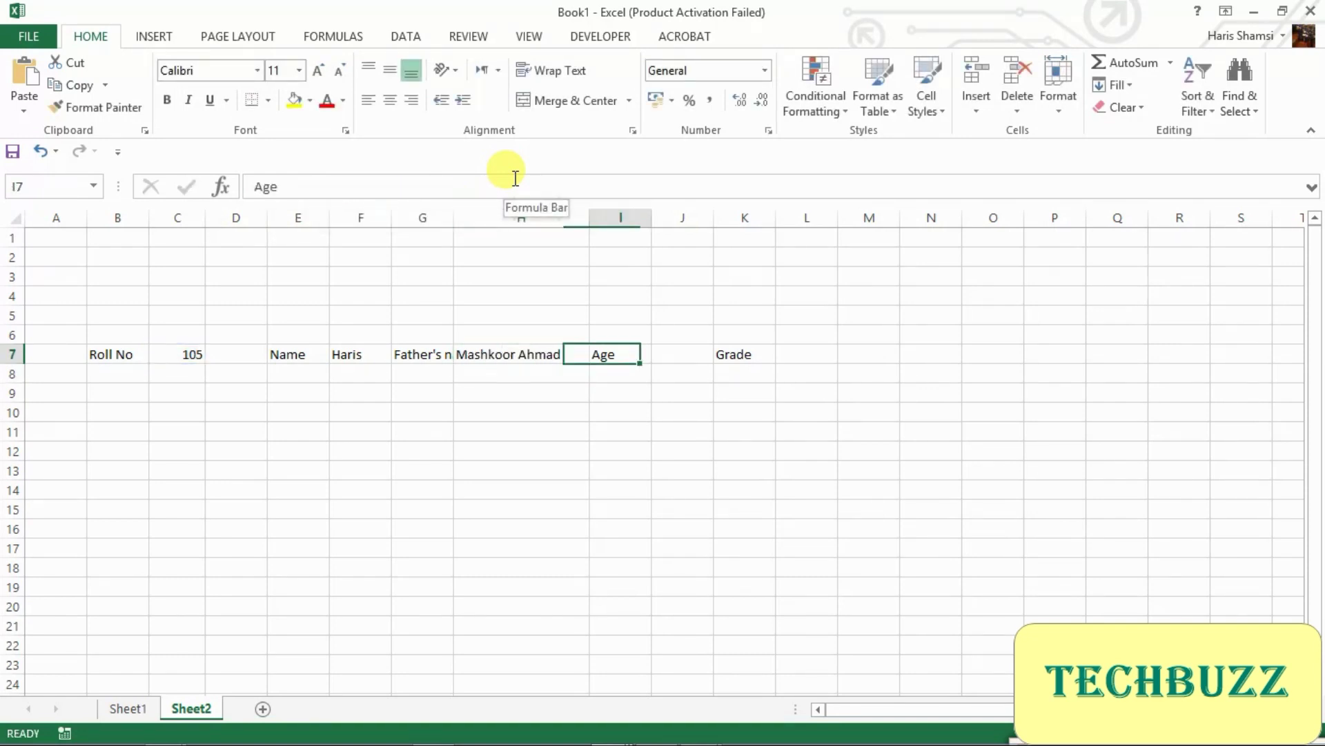
key("Right")
left_click(515, 178)
key("ctrl+v")
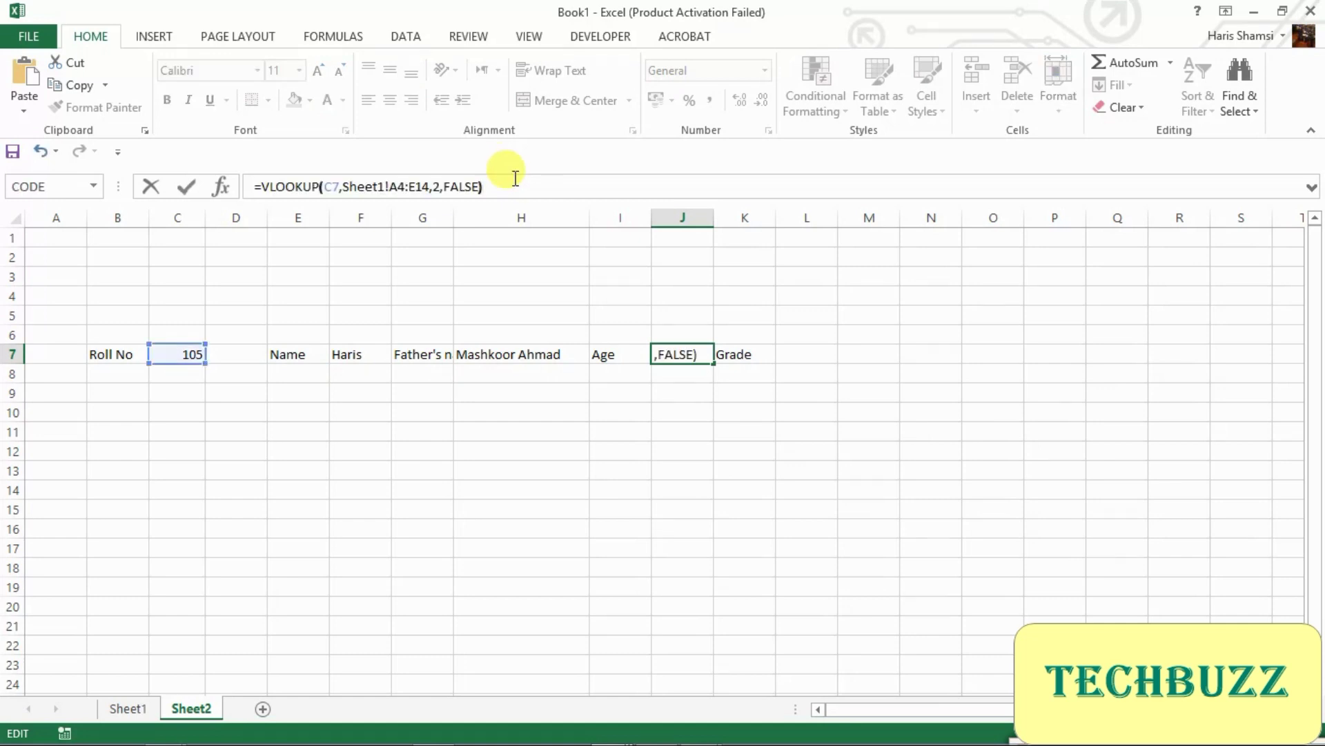
key("Left")
key("Left")
key("Left")
key("Left")
key("Left")
key("Left")
key("Left")
key("BackSpace")
type("4")
key("Return")
key("Up")
key("Right")
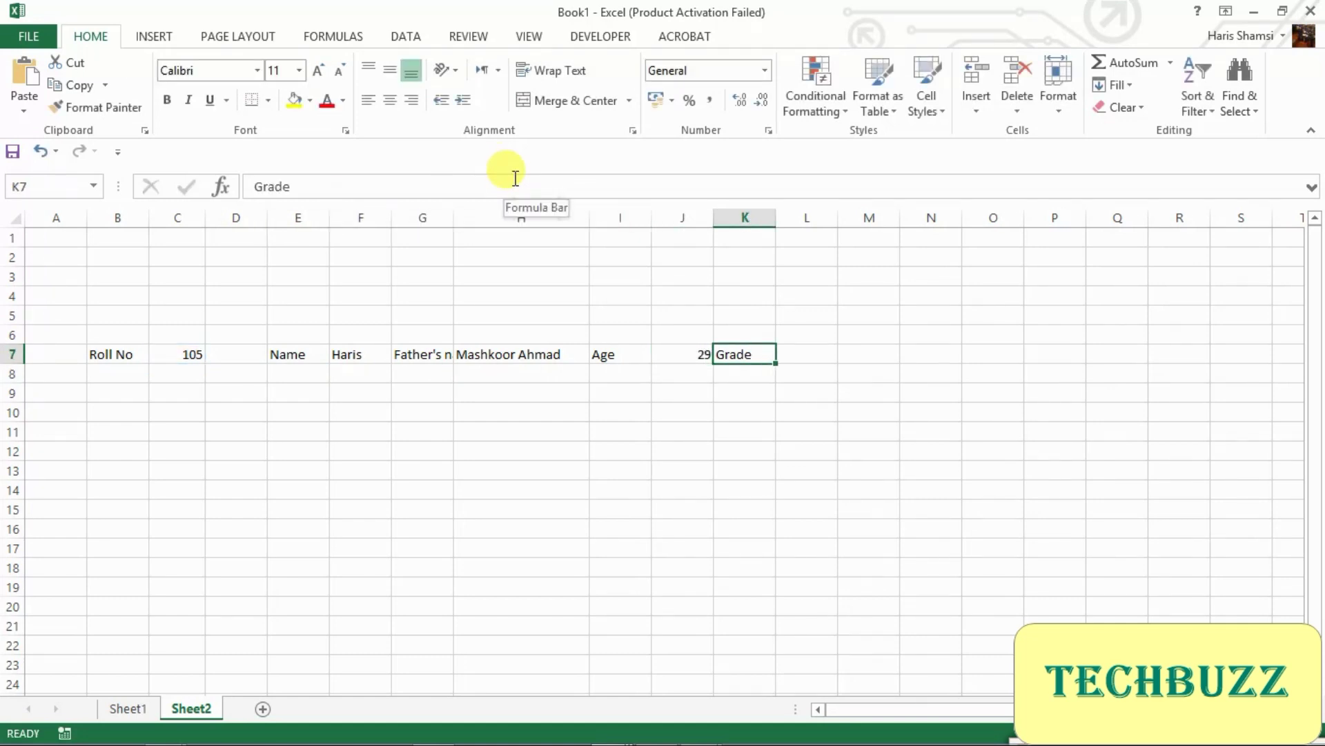
Step: Paste the VLOOKUP formula into L7 for the grade and set its column index to 5
key("Right")
left_click(514, 178)
key("ctrl+v")
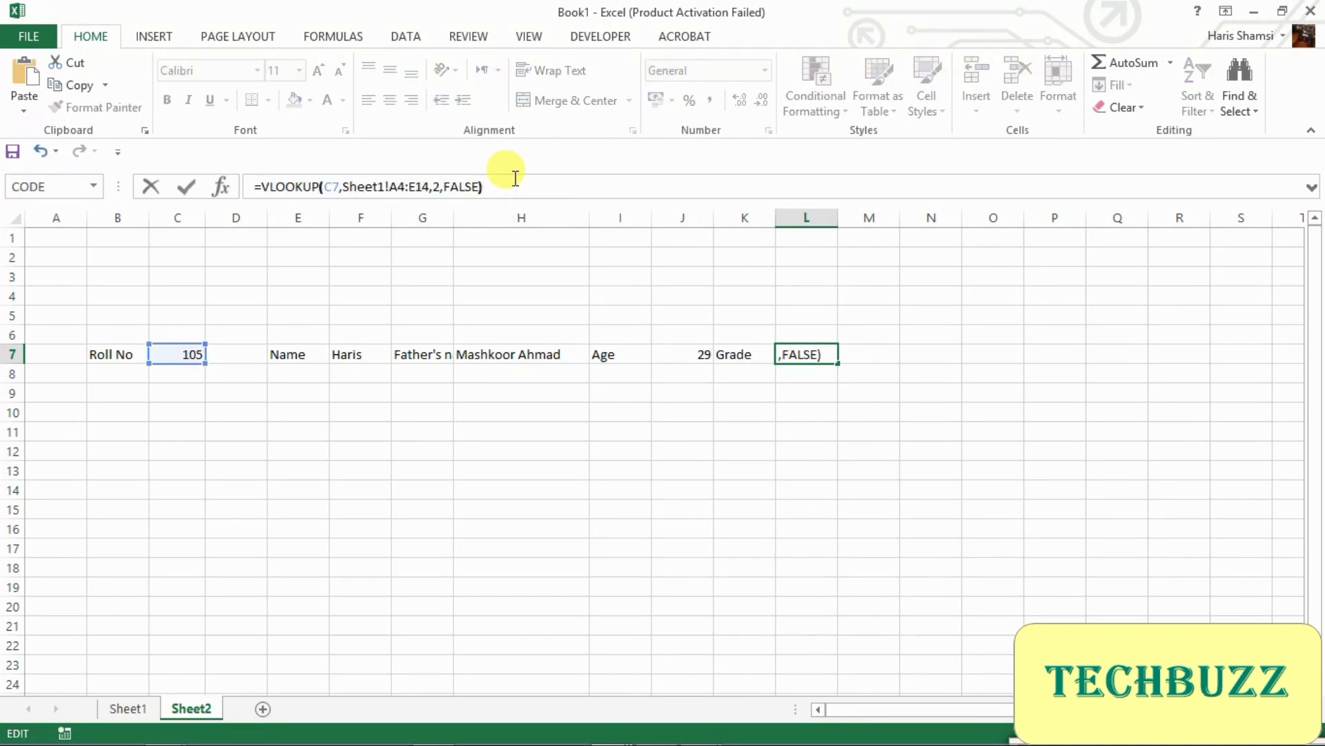
key("Left")
key("Left")
key("Left")
key("Left")
key("Left")
key("Left")
key("Left")
key("BackSpace")
type("5")
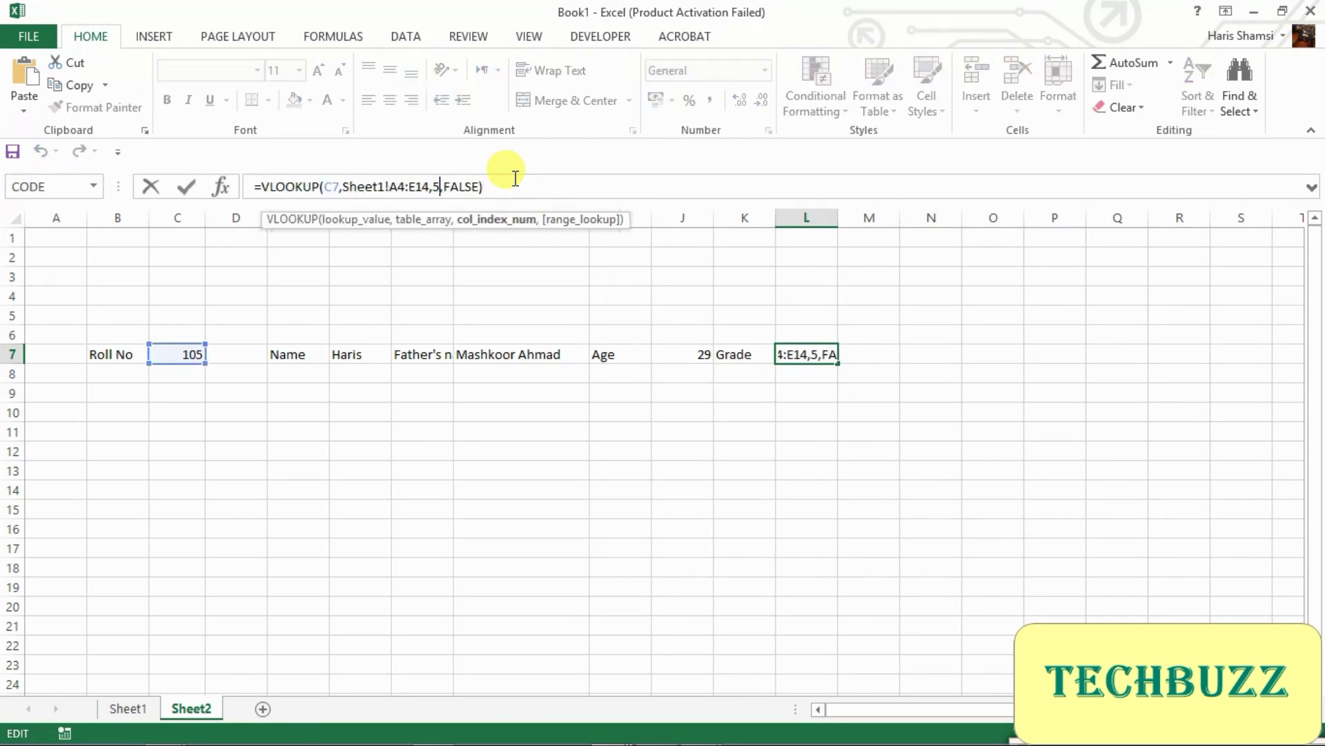
key("Return")
key("Up")
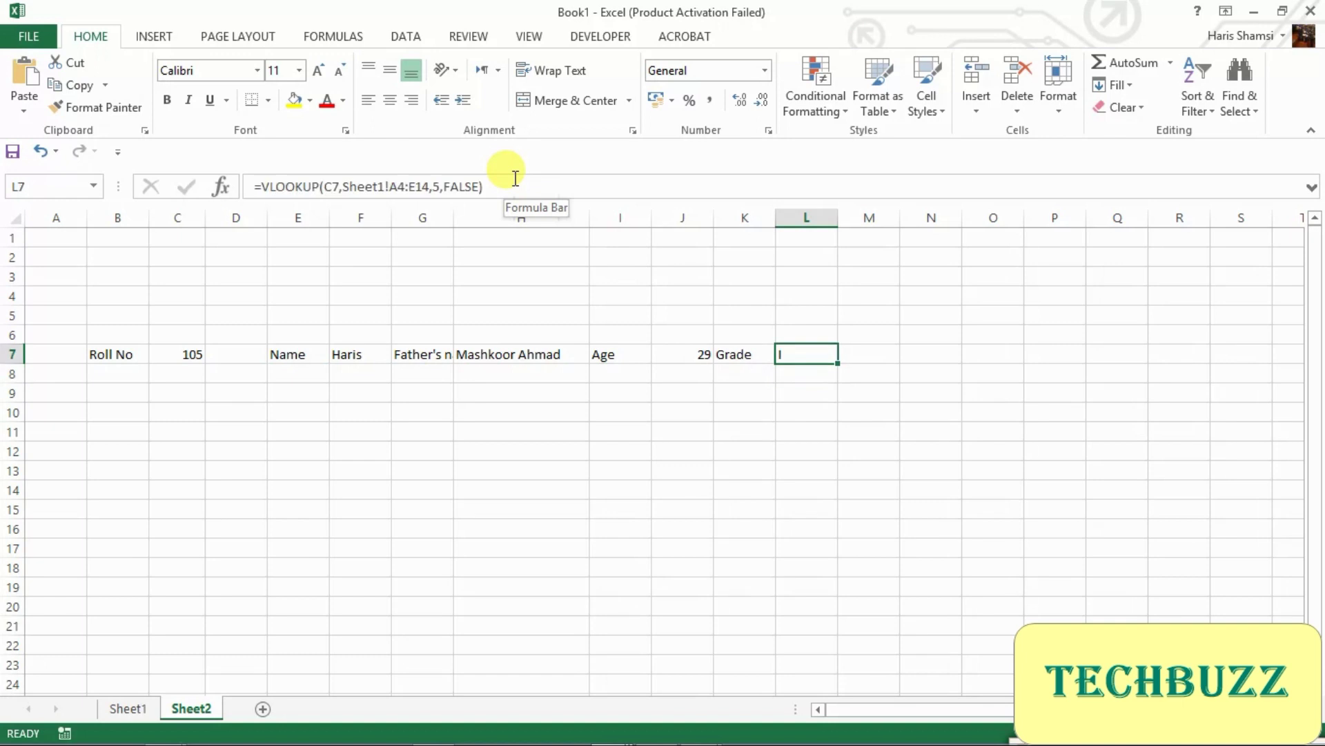
Step: Check the roll numbers on Sheet1 and test the lookup row by setting C7 on Sheet2 to 198
key("Left")
key("Home")
key("Right")
key("Right")
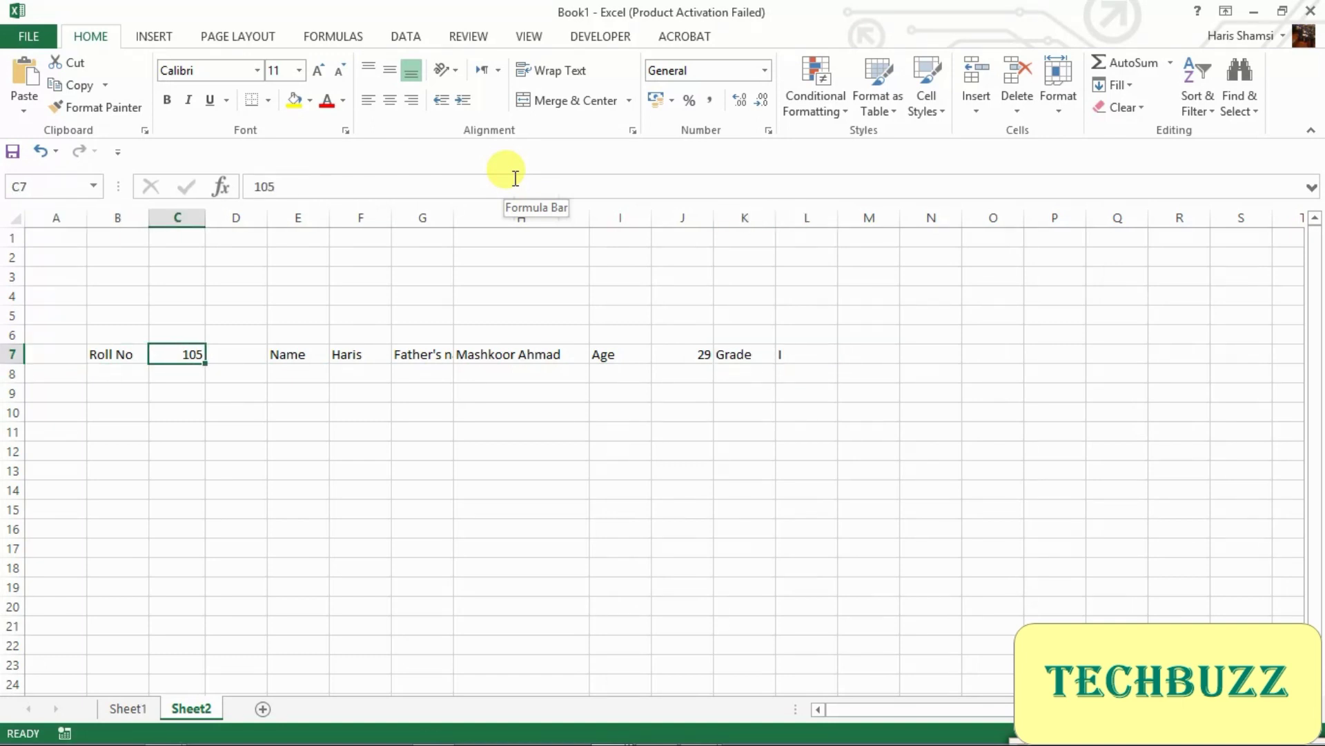
left_click(143, 706)
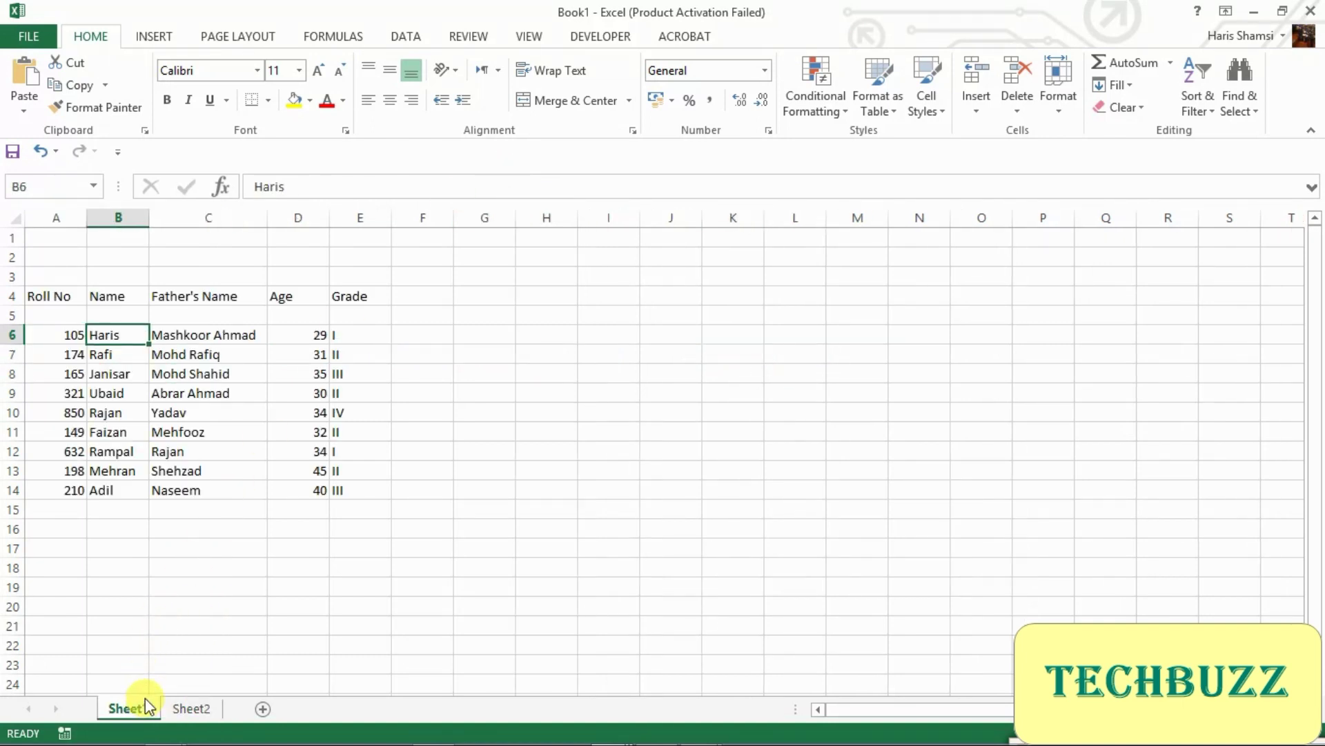
left_click(189, 706)
type("198")
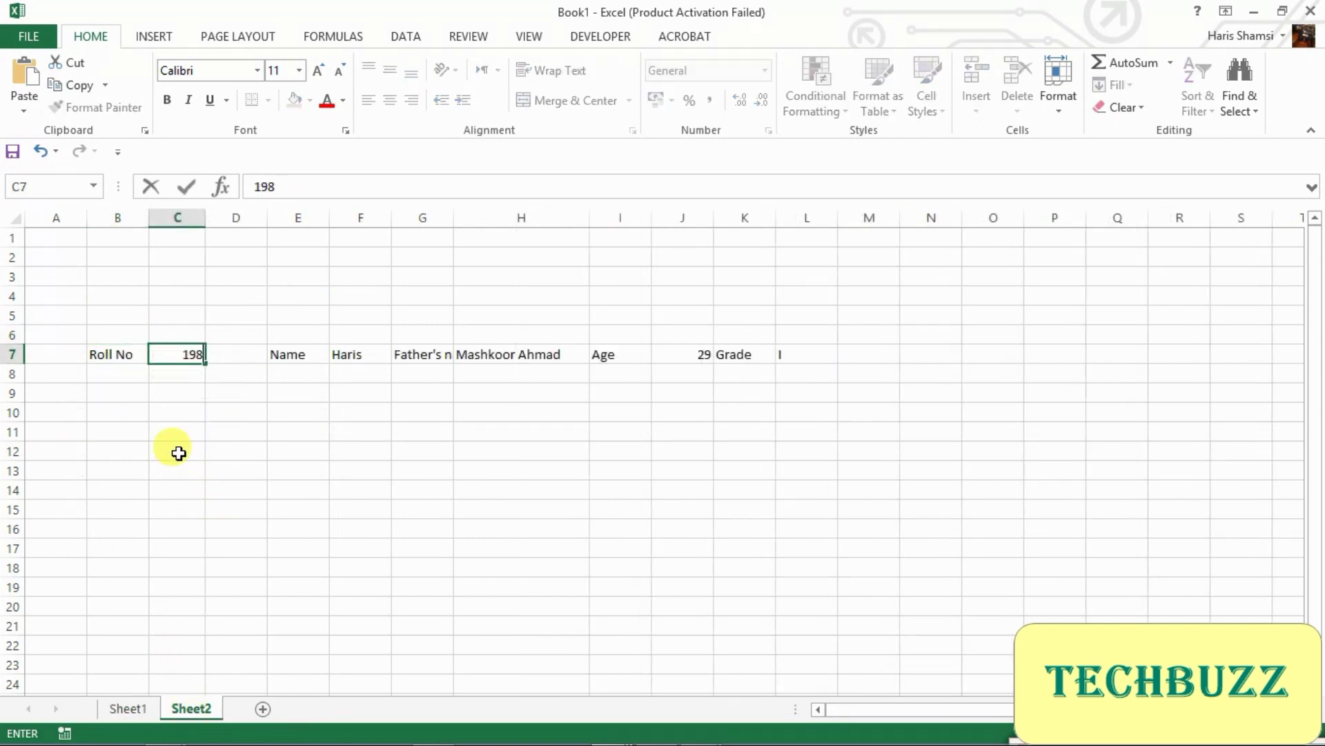
key("Return")
key("Up")
key("Right")
key("Right")
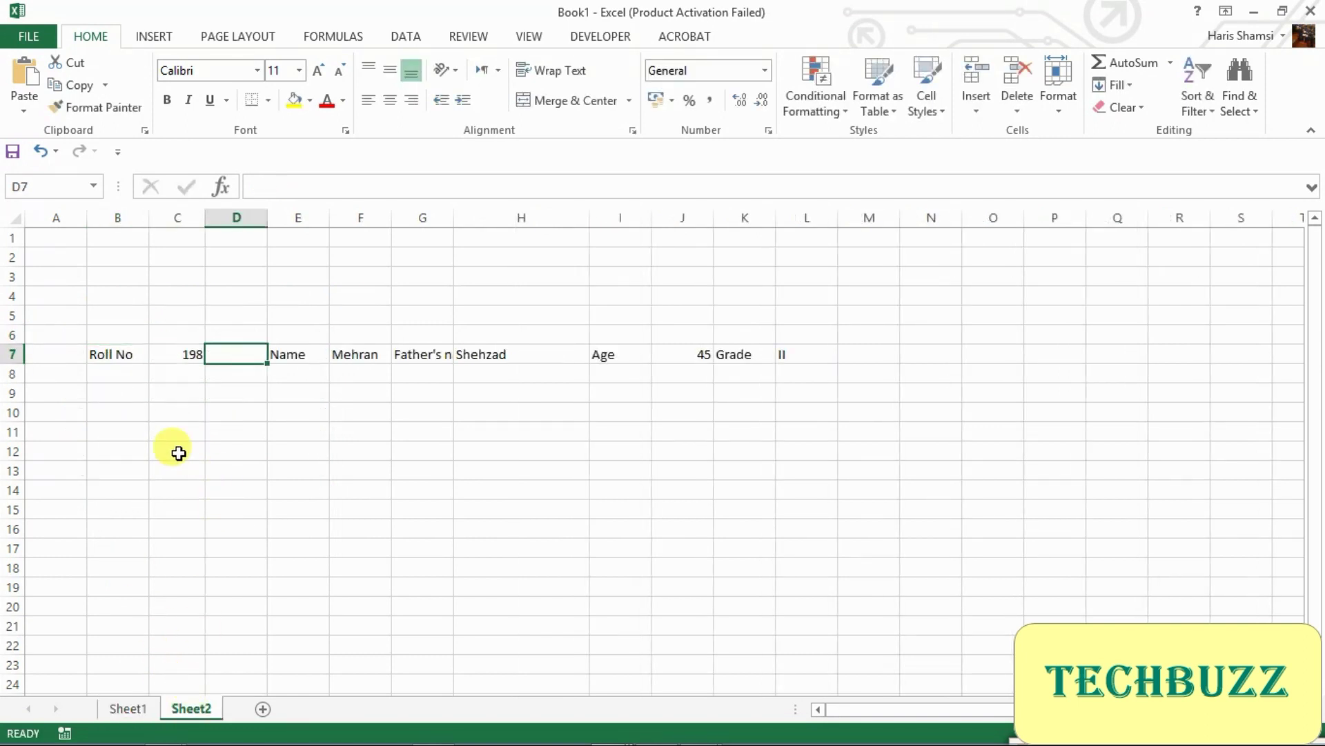
Step: Compare the results with the Sheet1 table, set the roll number in C7 on Sheet2 to 850, and inspect the formula in F7
left_click(135, 707)
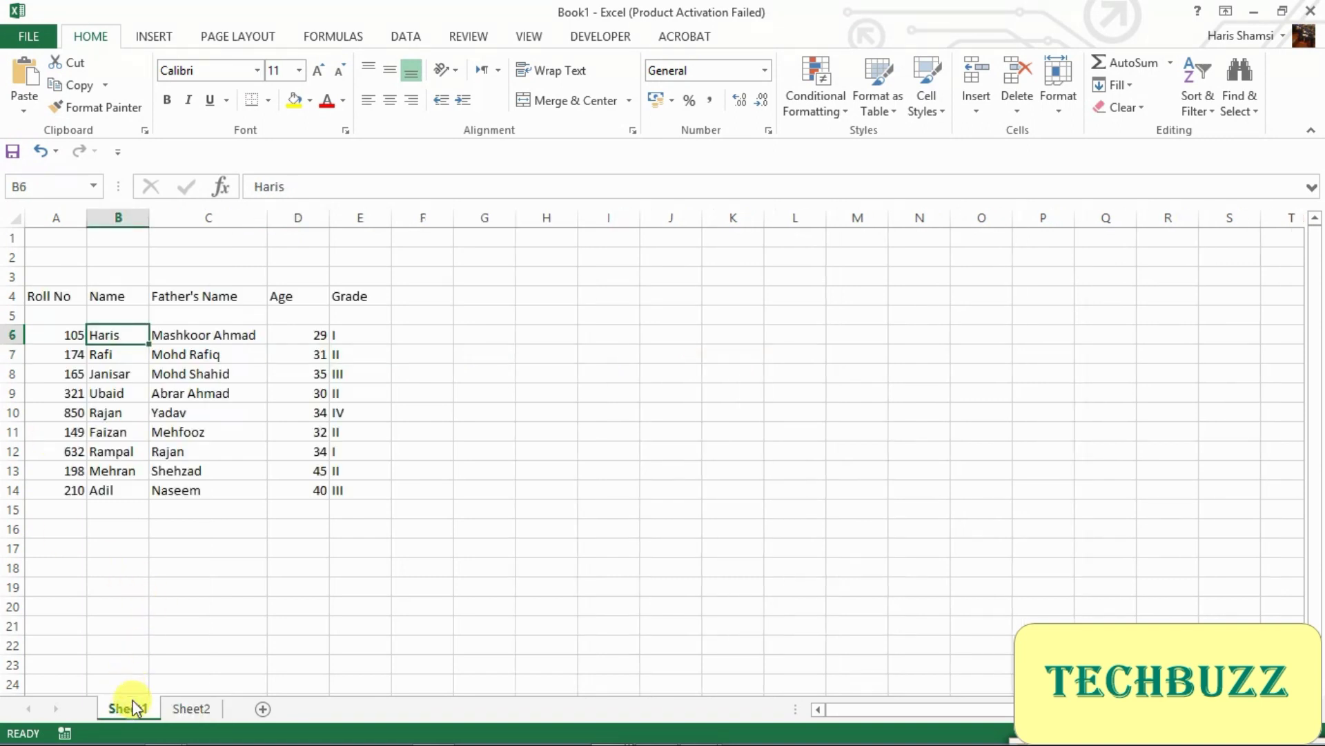
left_click(216, 708)
left_click(177, 349)
type("850")
key("Return")
key("Up")
key("Right")
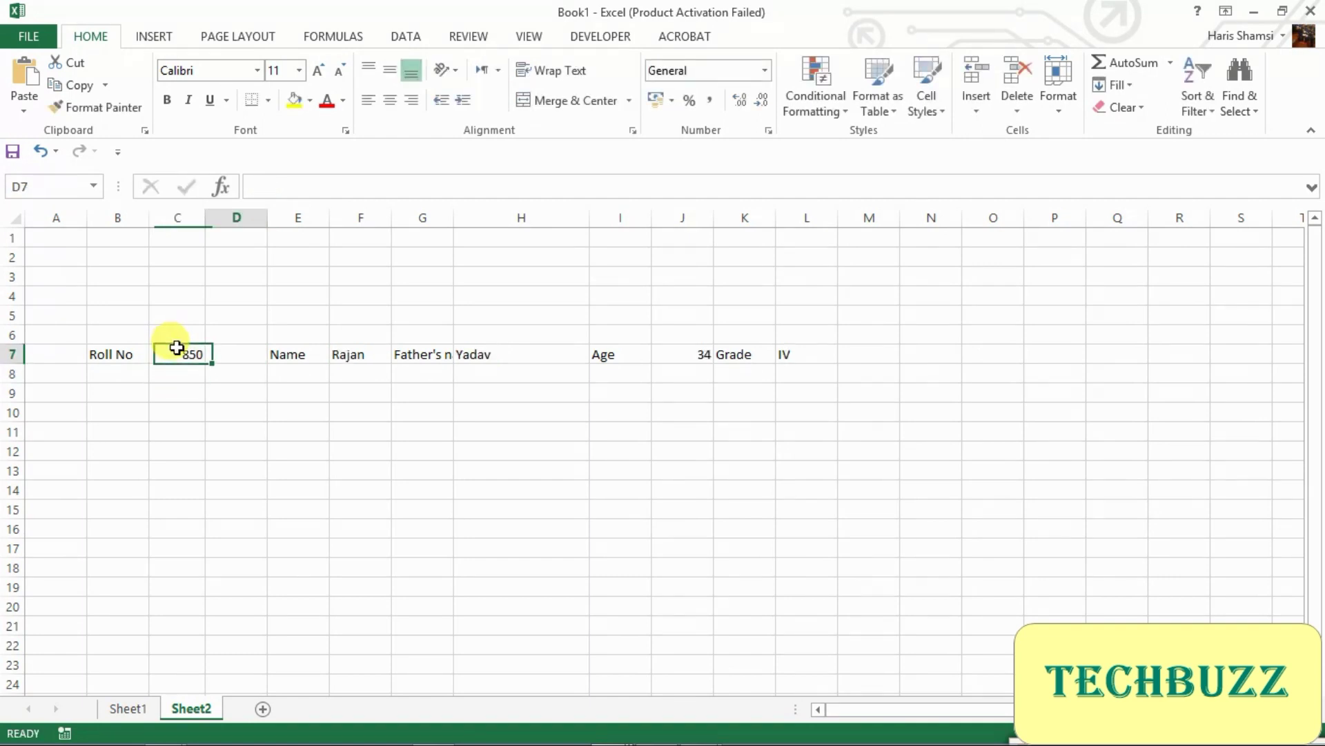
key("Right")
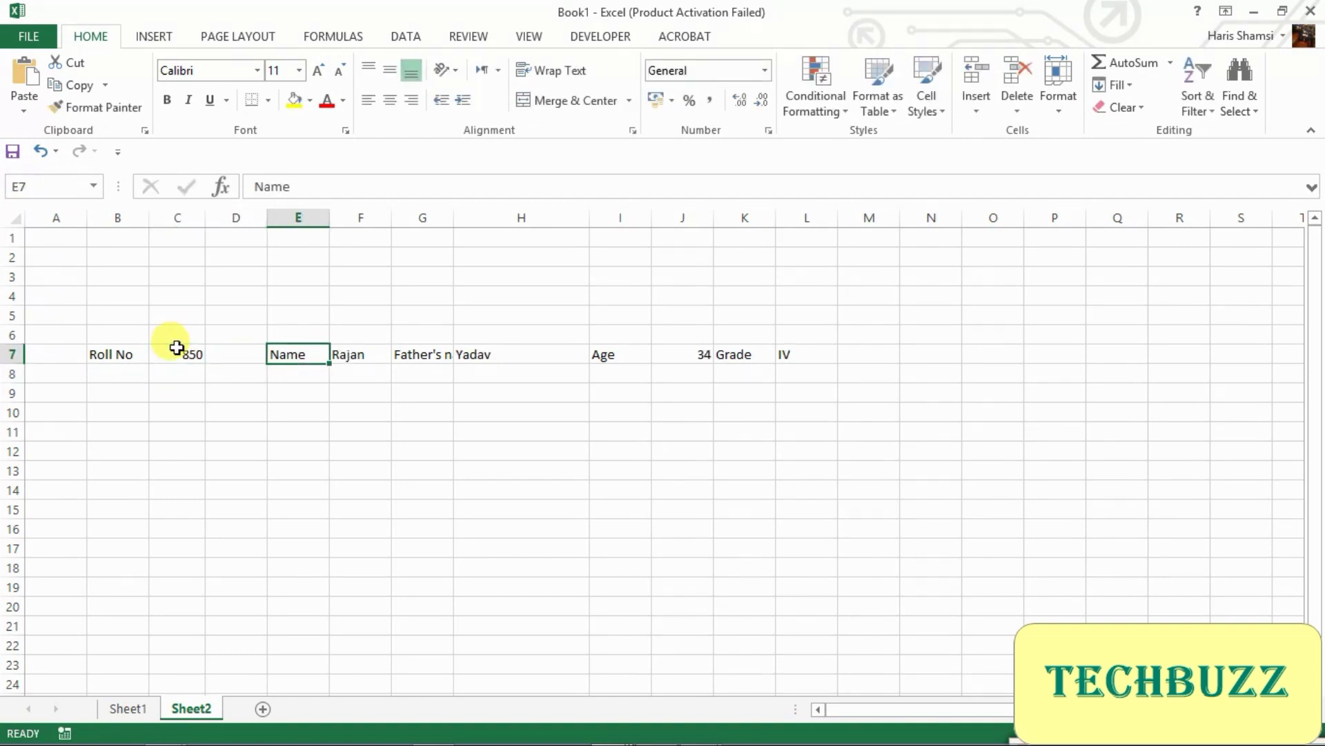
key("Right")
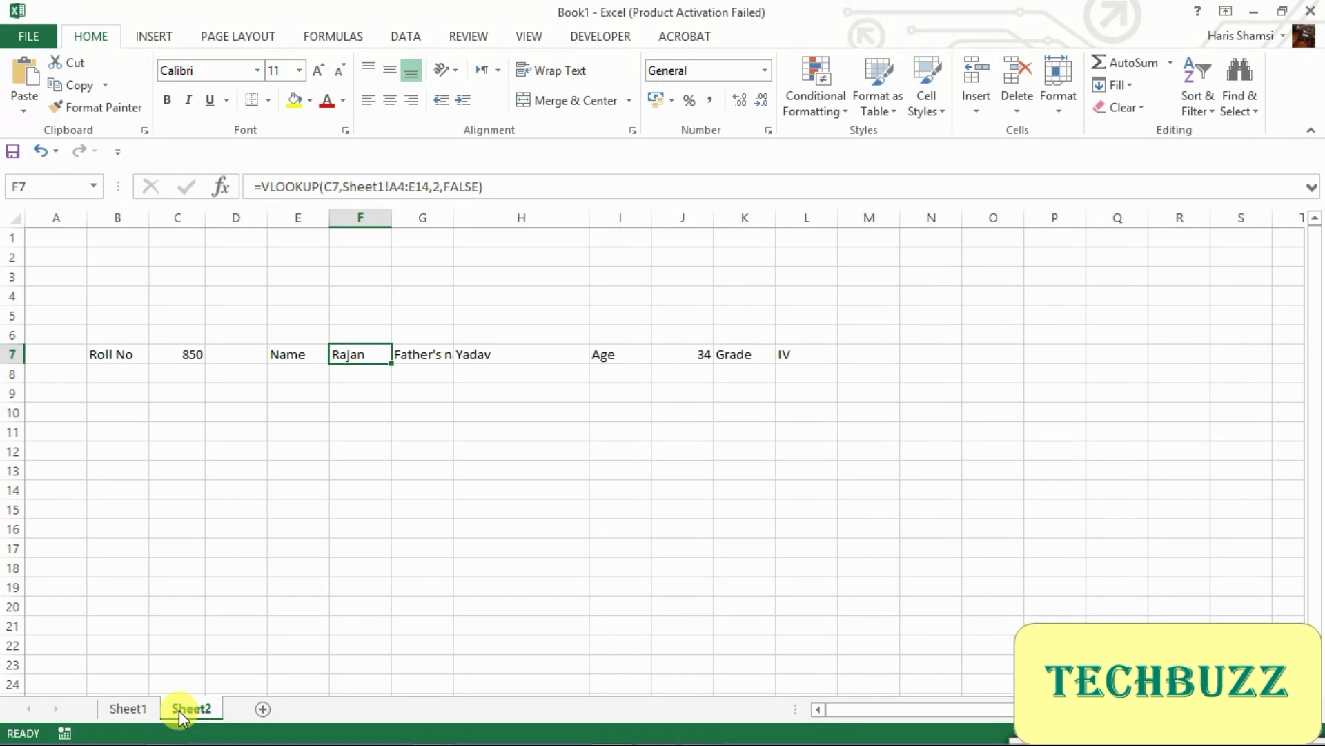
left_click(346, 187)
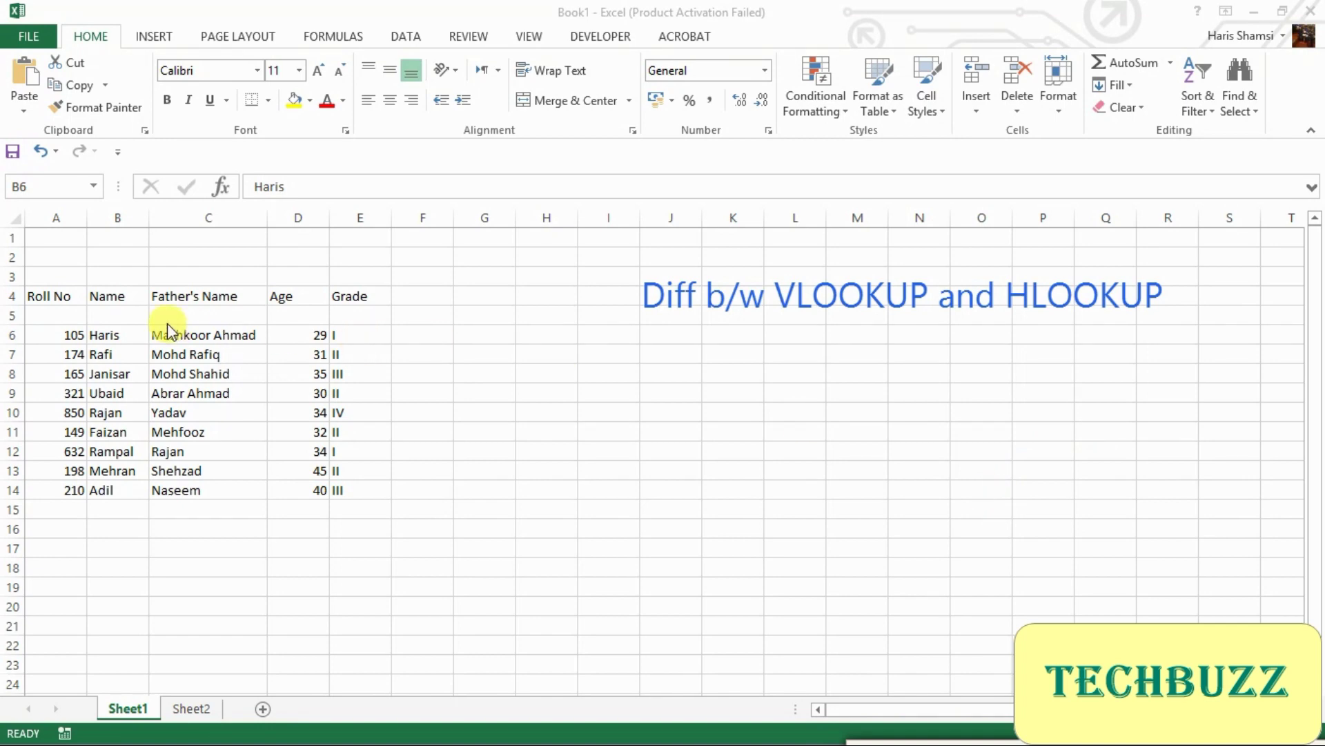
Step: Copy the whole student table A4:E14 on Sheet1, including its header row
left_click_drag(19, 278, 403, 512)
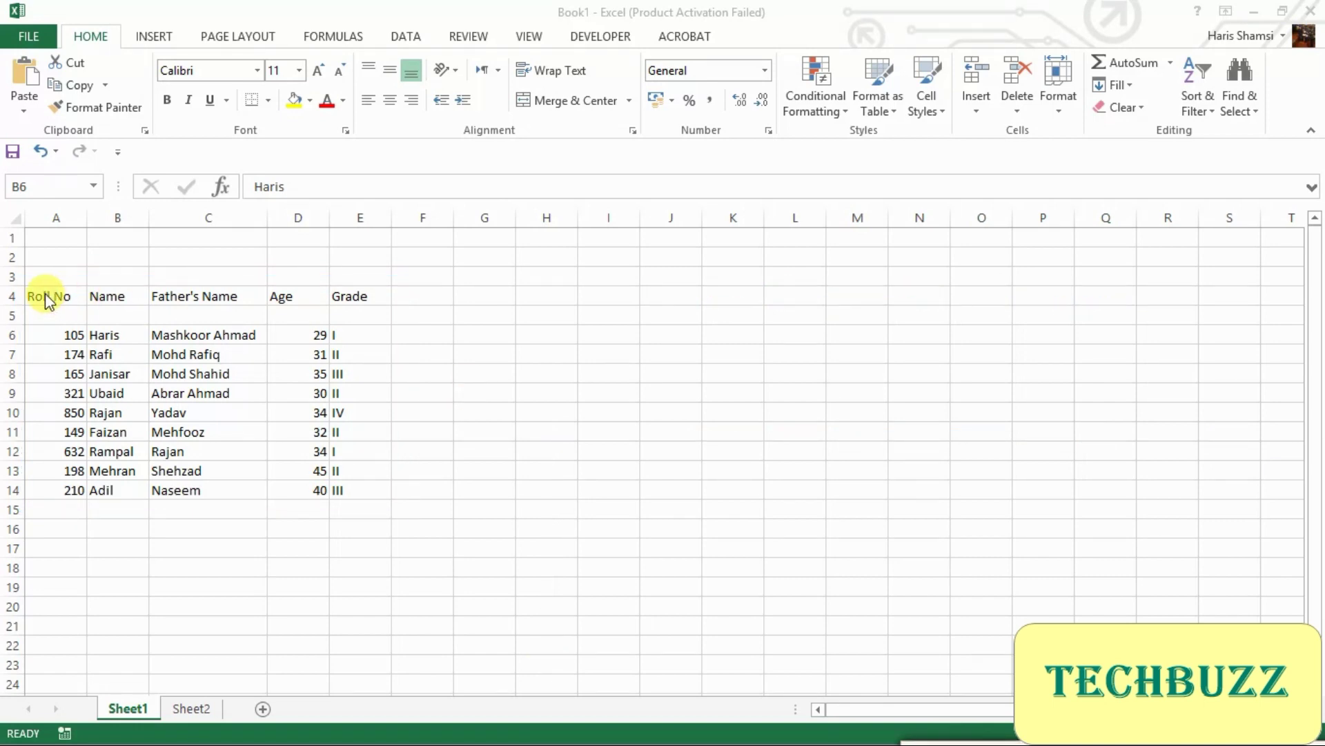
left_click(44, 293)
key("Up")
key("Up")
key("Left")
key("shift+Right")
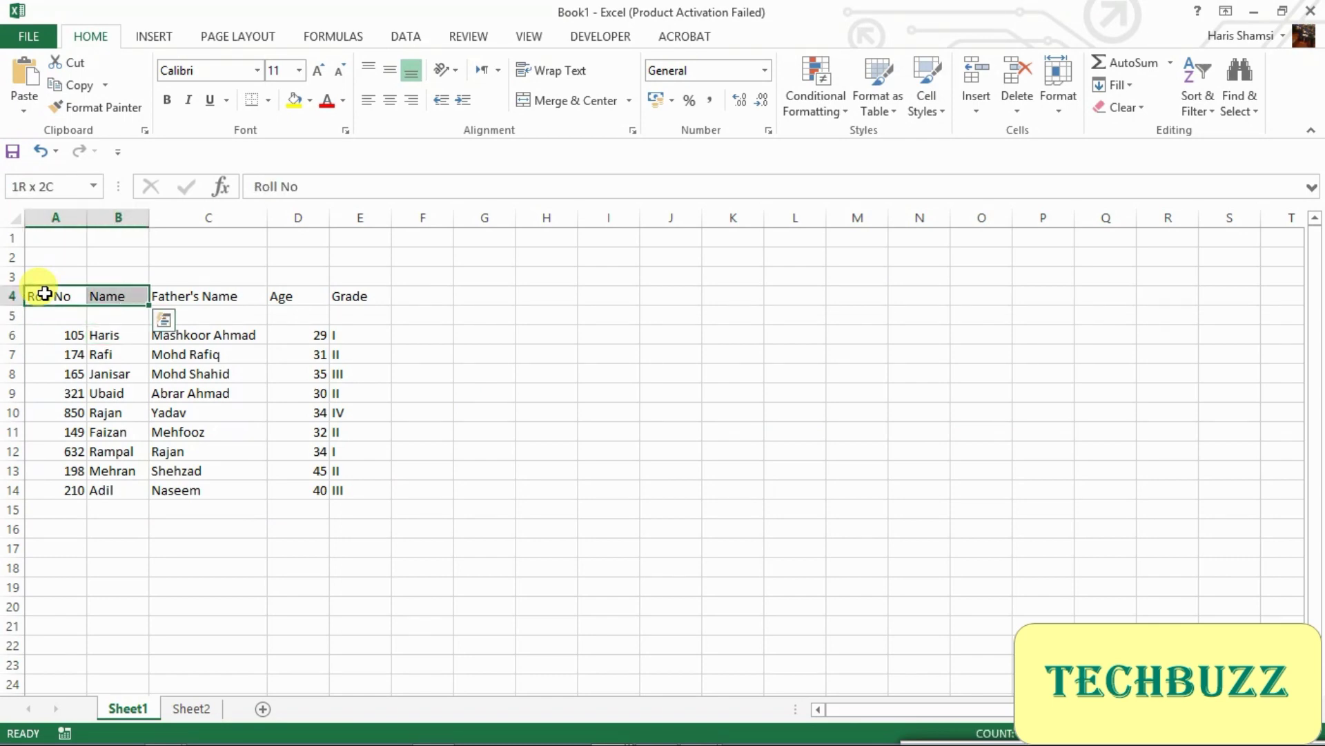
key("shift+Right")
key("shift+Right")
key("shift+Right")
key("ctrl+shift+Down")
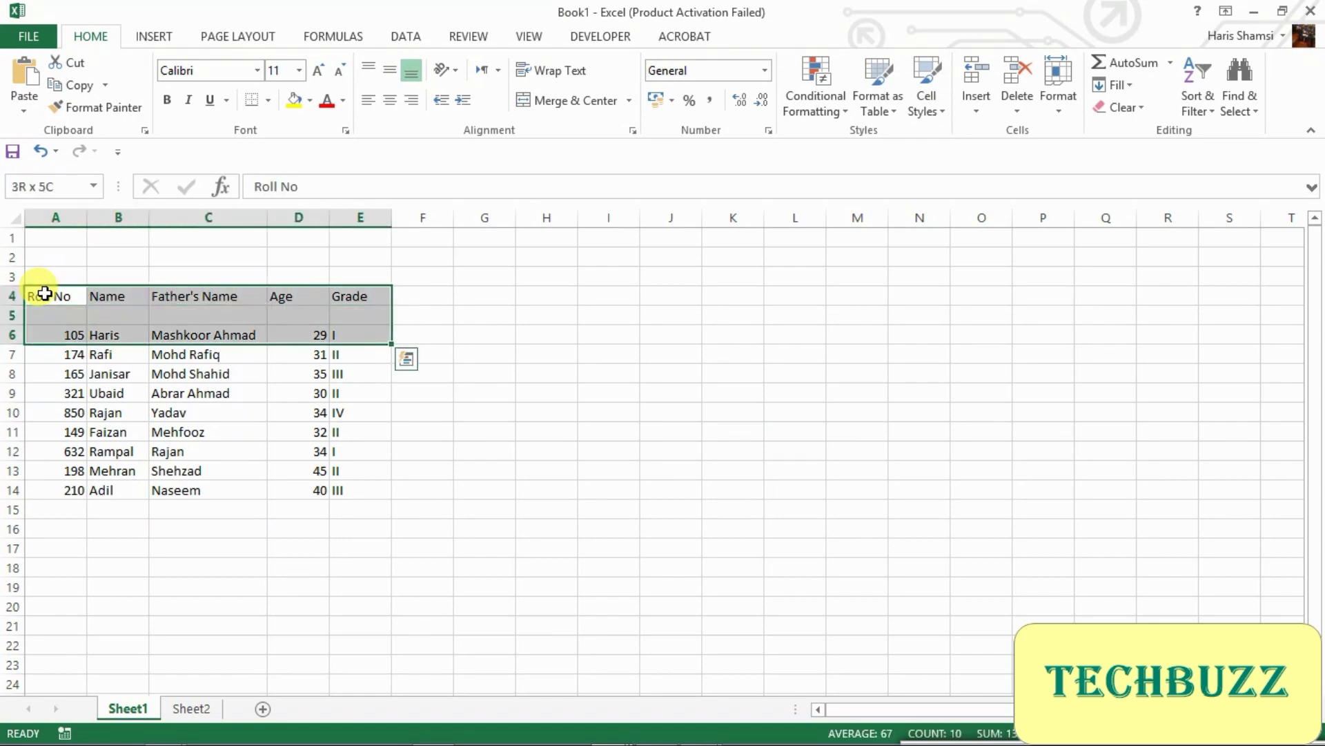
key("ctrl+shift+Down")
key("ctrl+c")
Step: Paste the copied student table at K4 on Sheet1 with Paste Special, transposing rows and columns
key("Right")
key("Right")
key("Right")
key("Right")
key("Right")
key("Right")
key("Right")
key("Right")
key("Right")
key("Right")
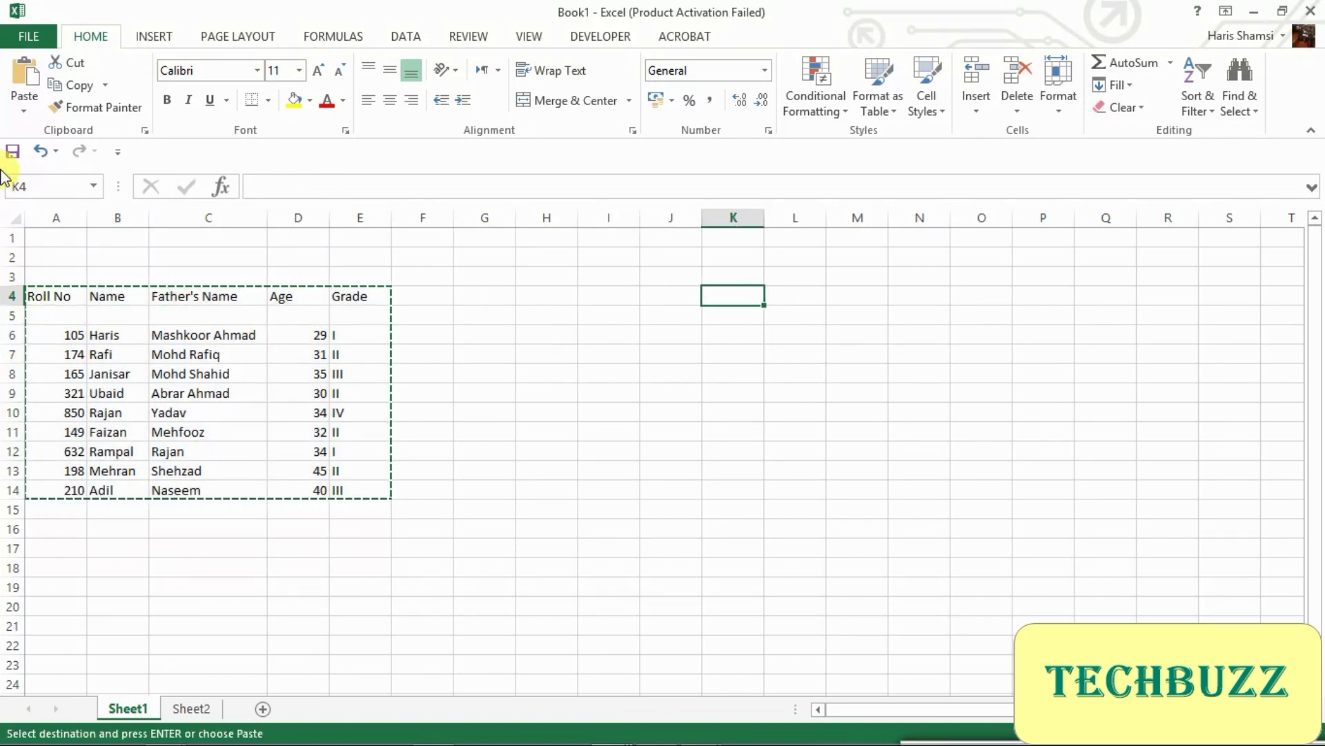
left_click(28, 109)
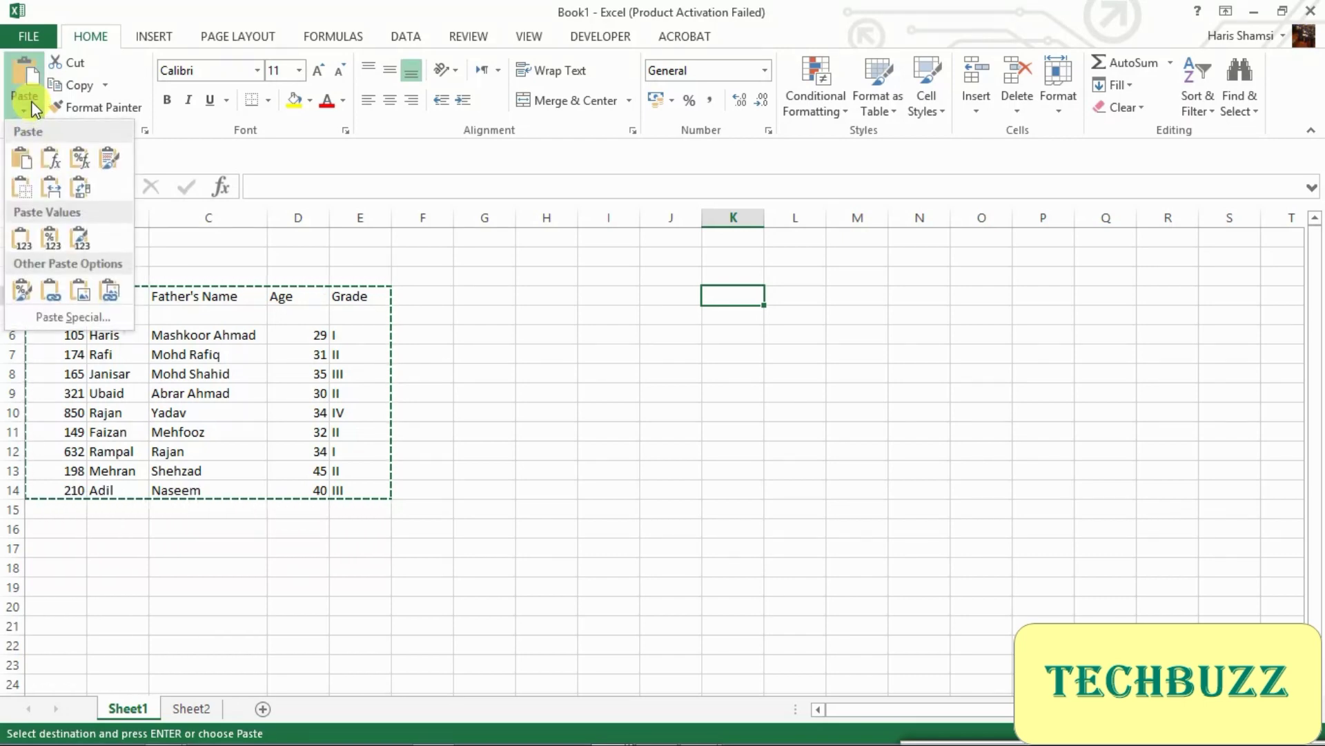
left_click(78, 317)
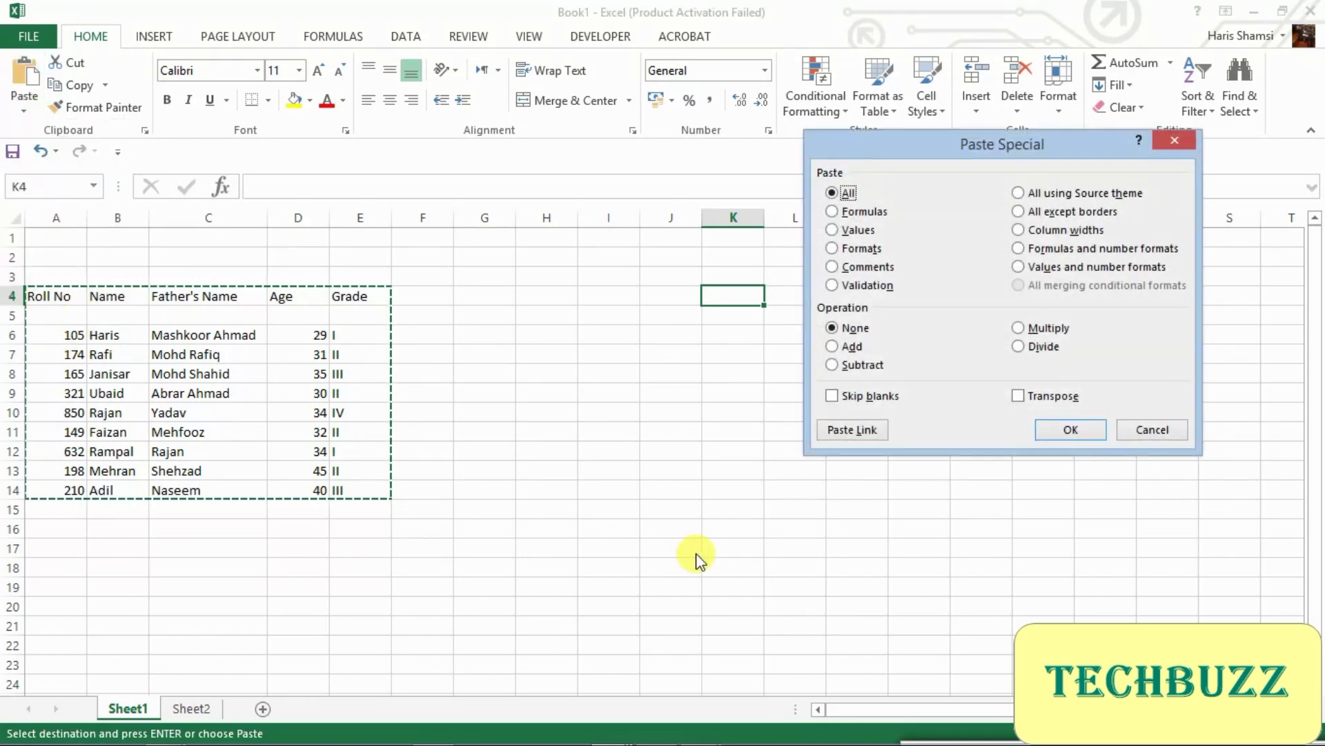
left_click(1062, 420)
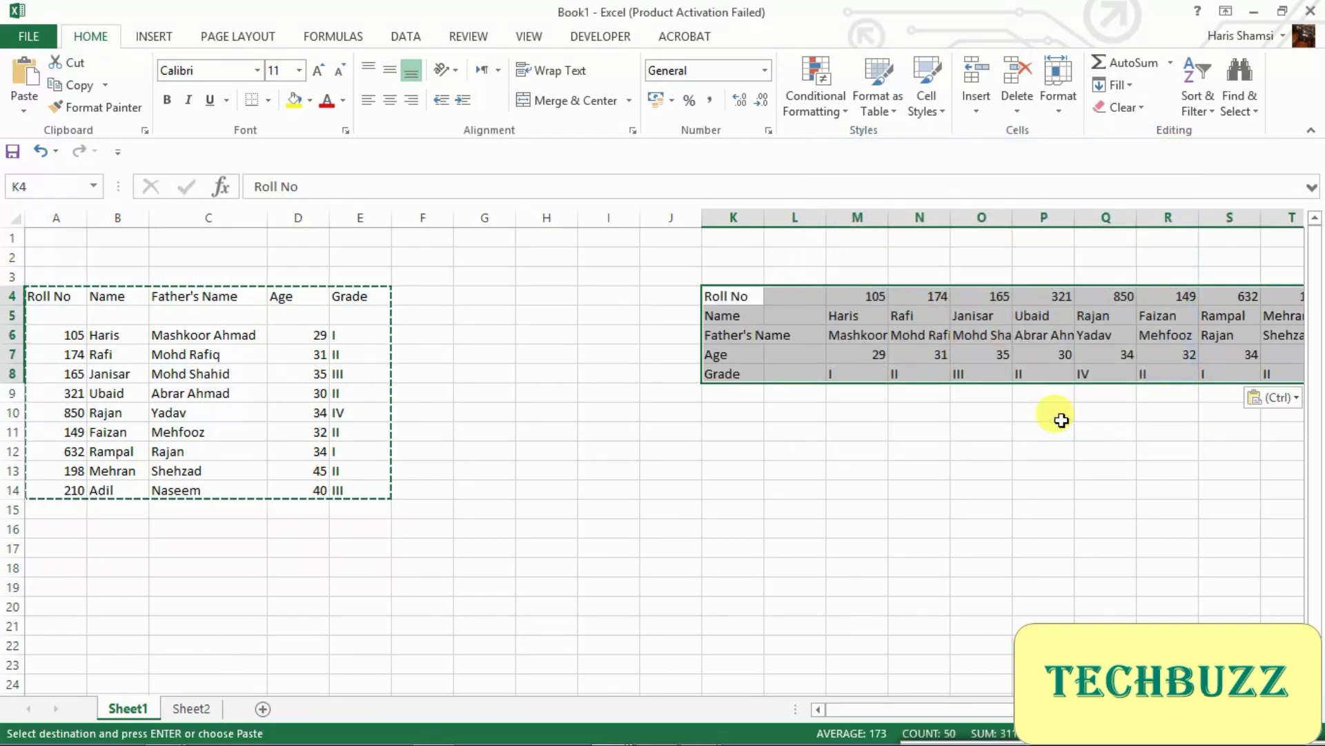
key("Right")
key("Right")
key("Right")
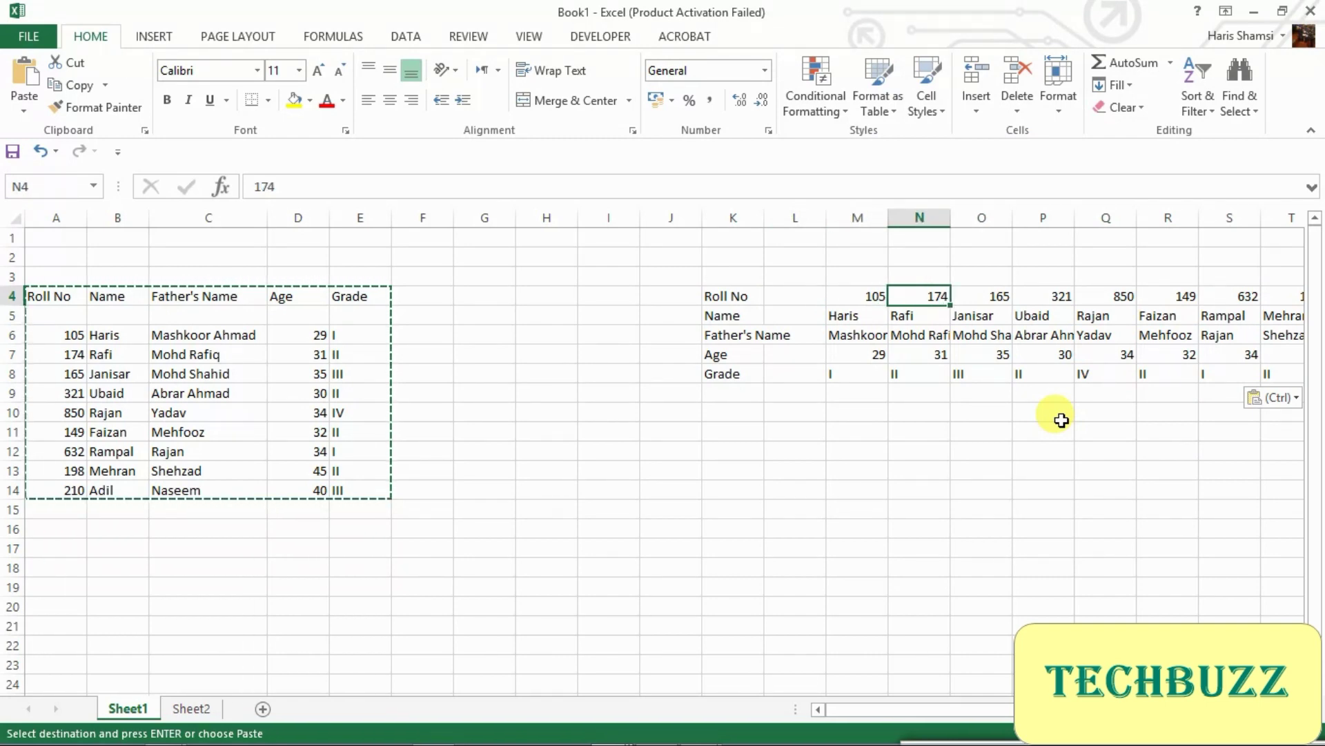
key("Left")
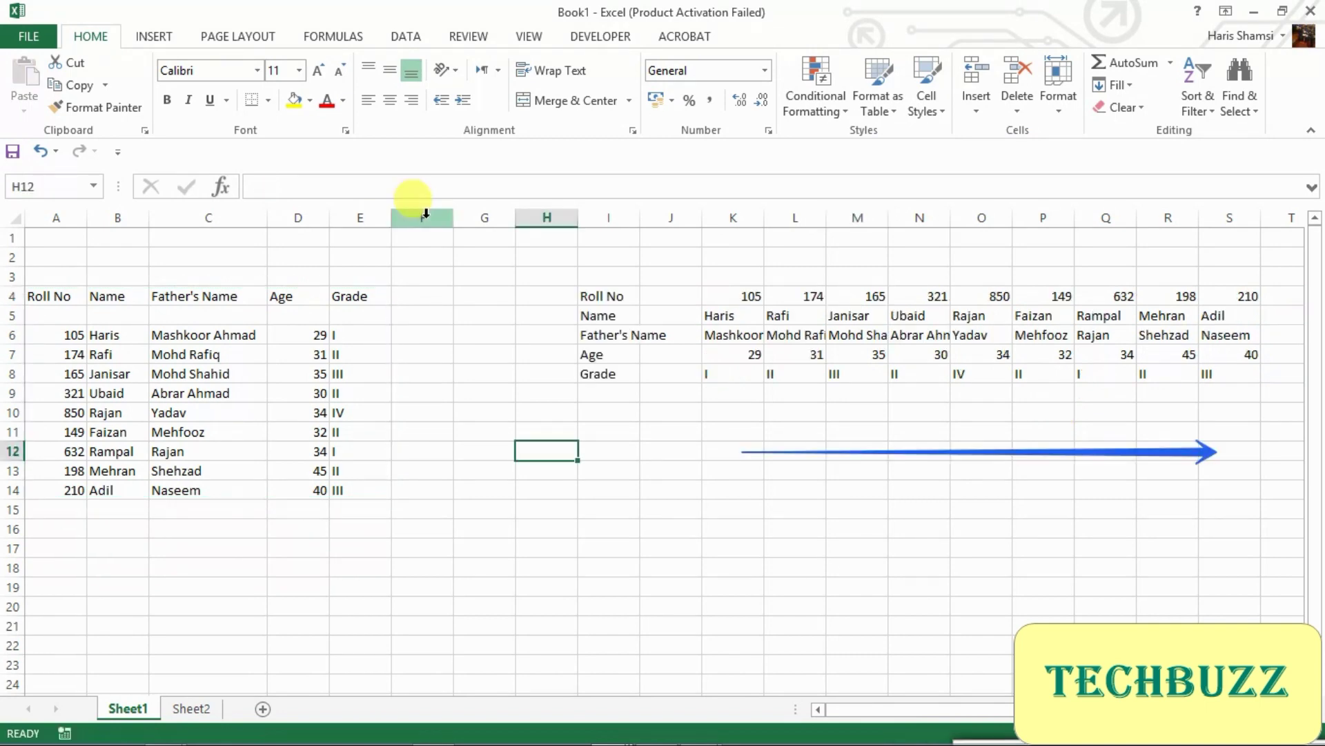
key("Right")
key("Right")
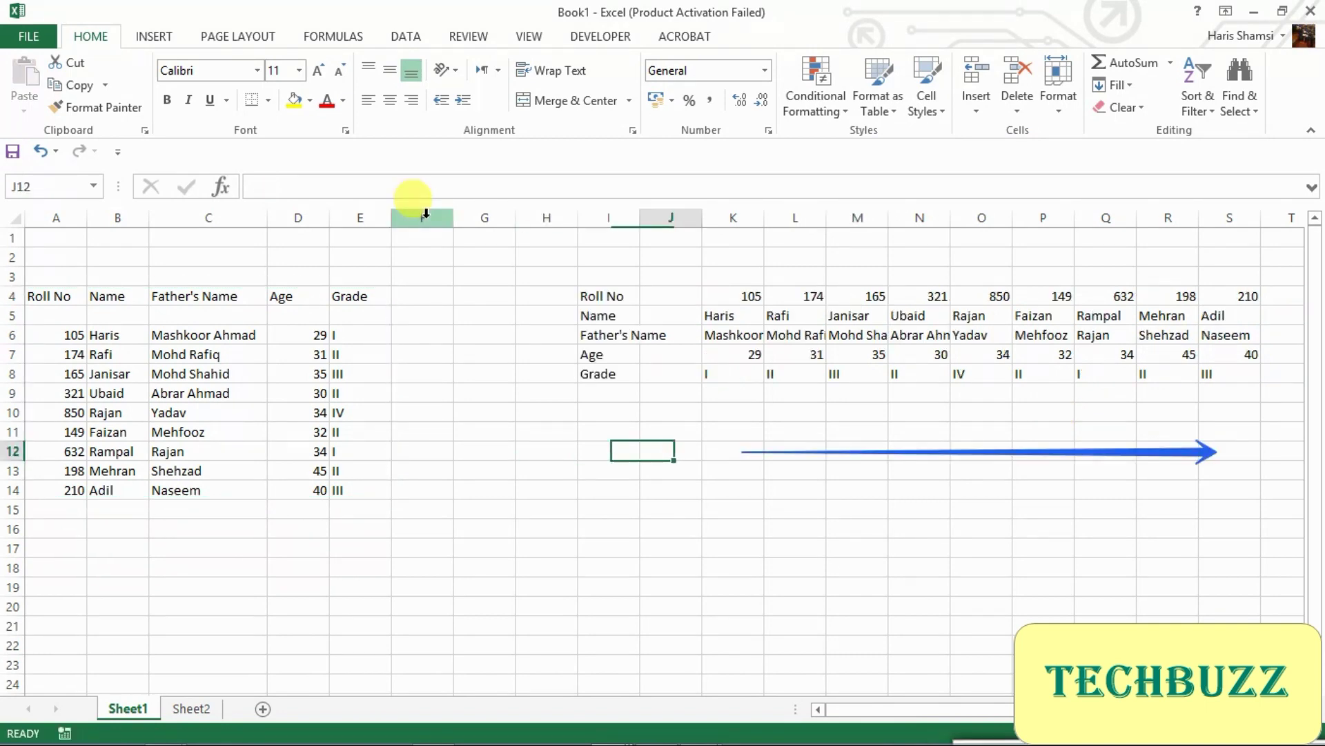
key("Up")
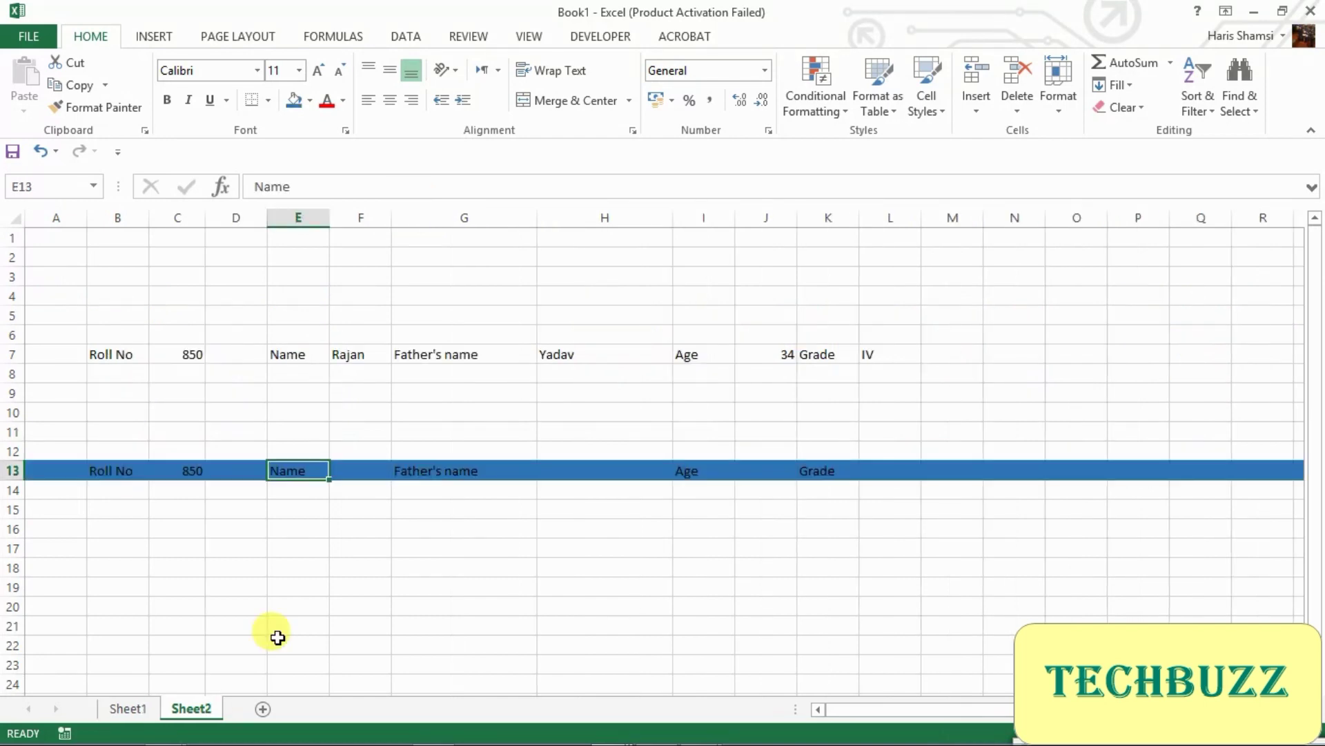
Step: Start an HLOOKUP formula in F13 on Sheet2 with the roll number cell C13 as the lookup value
key("Right")
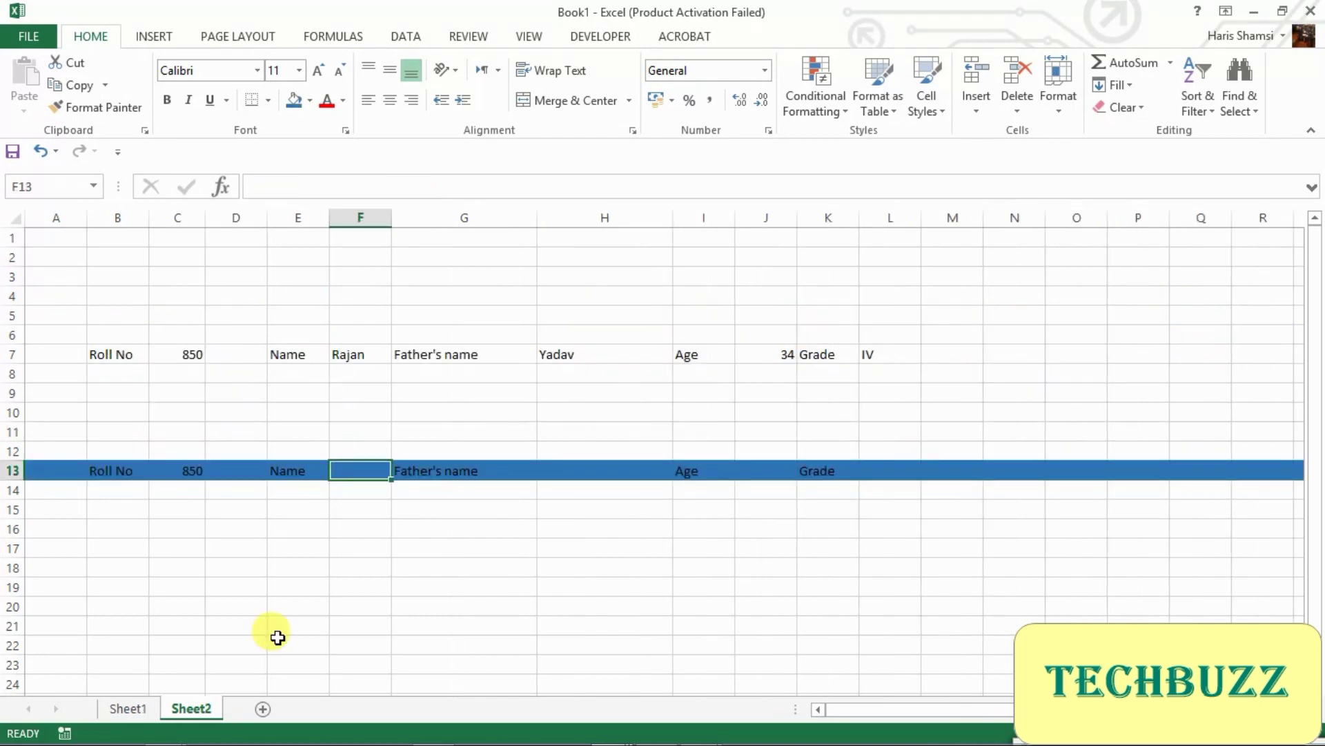
key("Left")
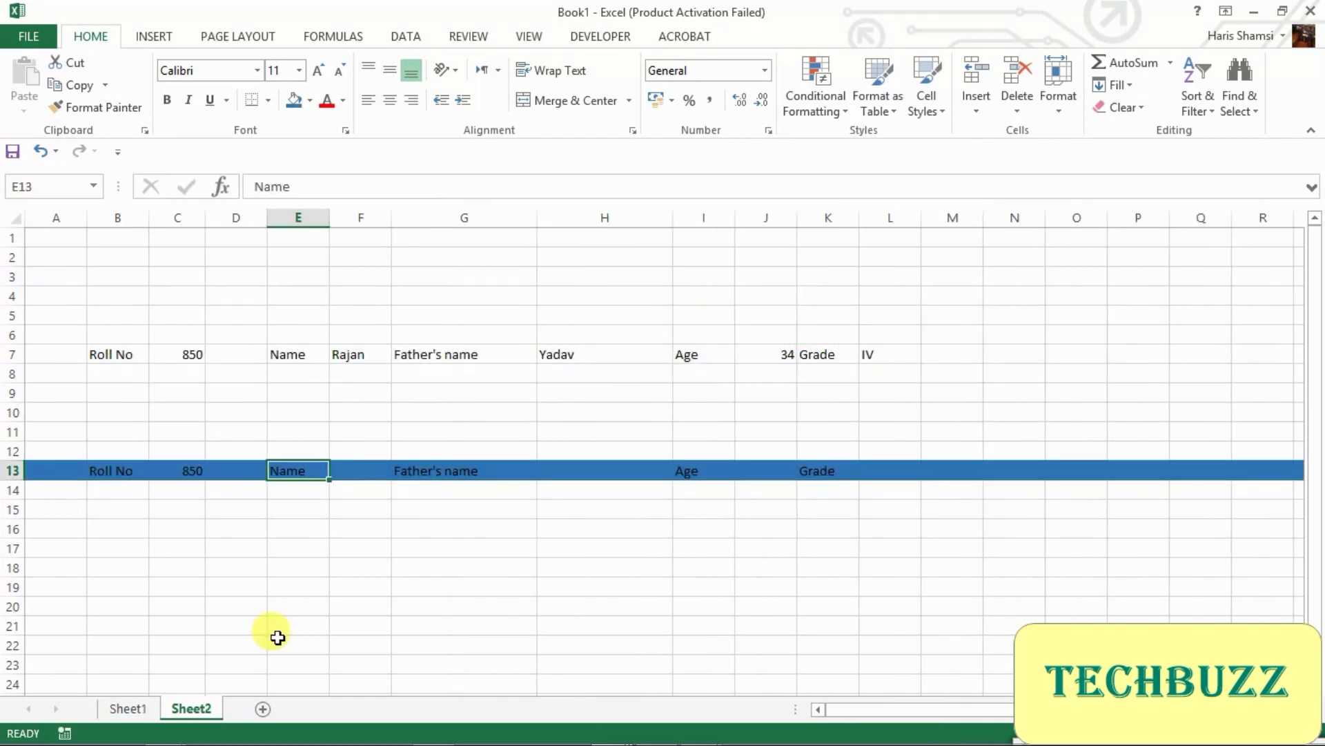
key("Right")
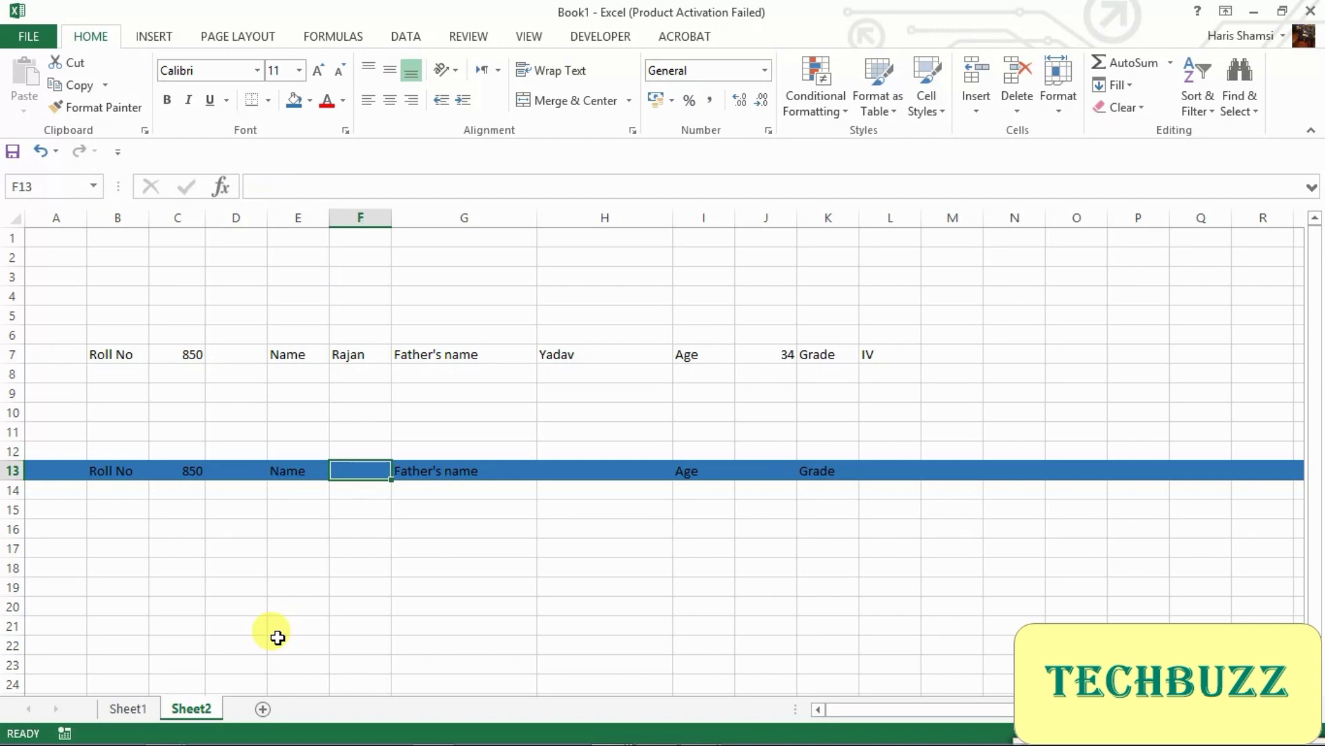
type("=")
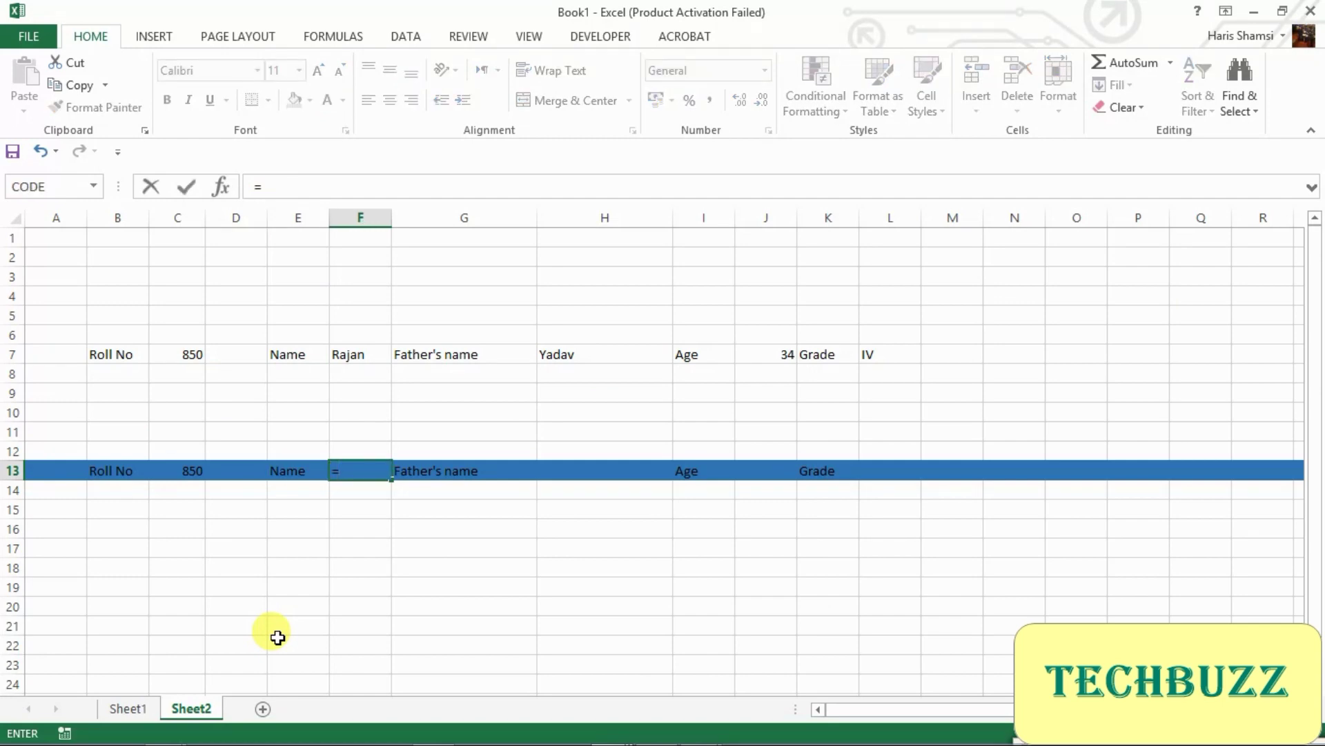
type("hlo")
key("Tab")
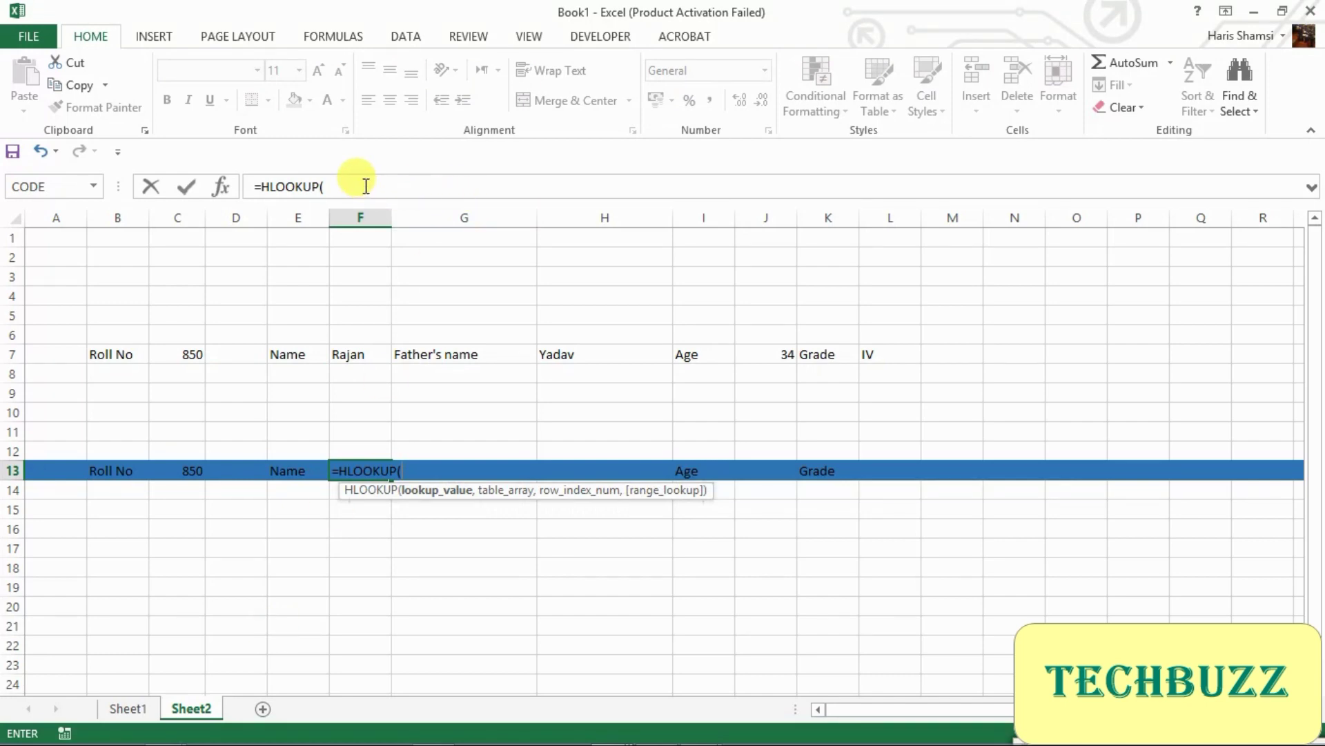
left_click(185, 469)
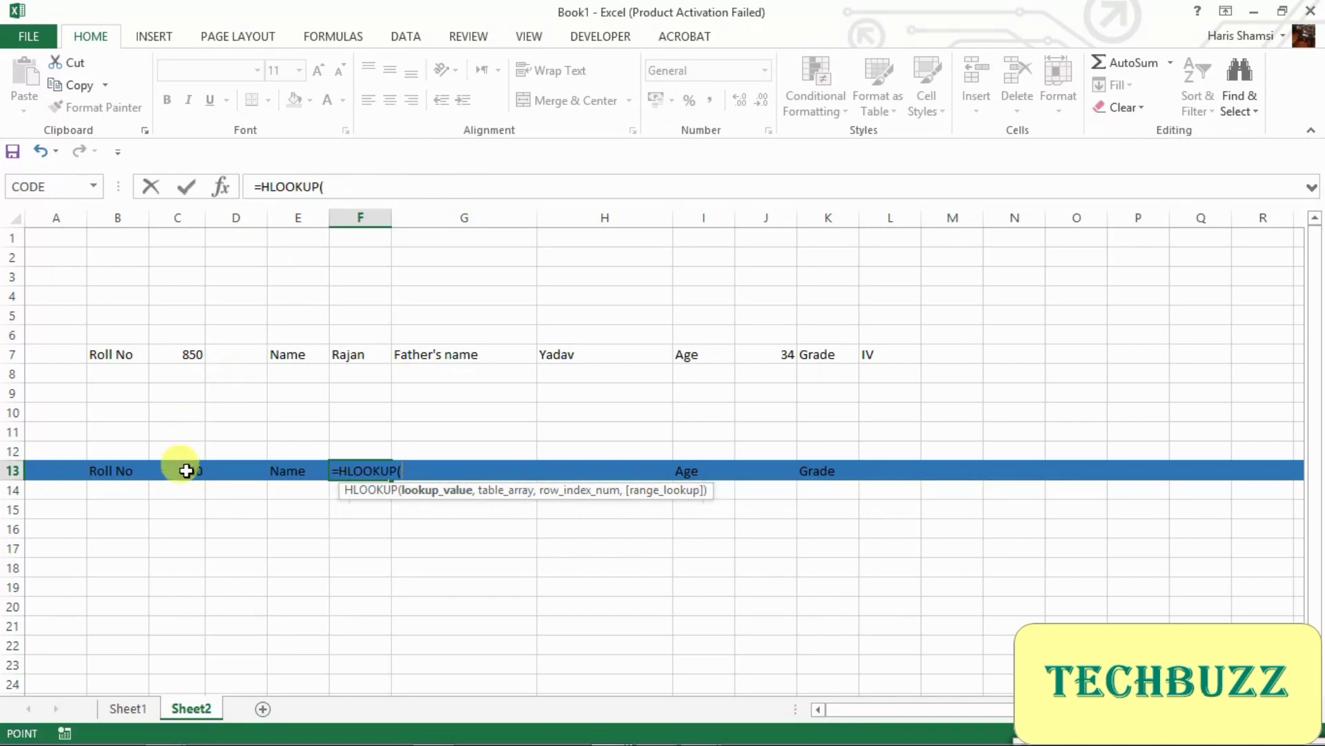
type(",")
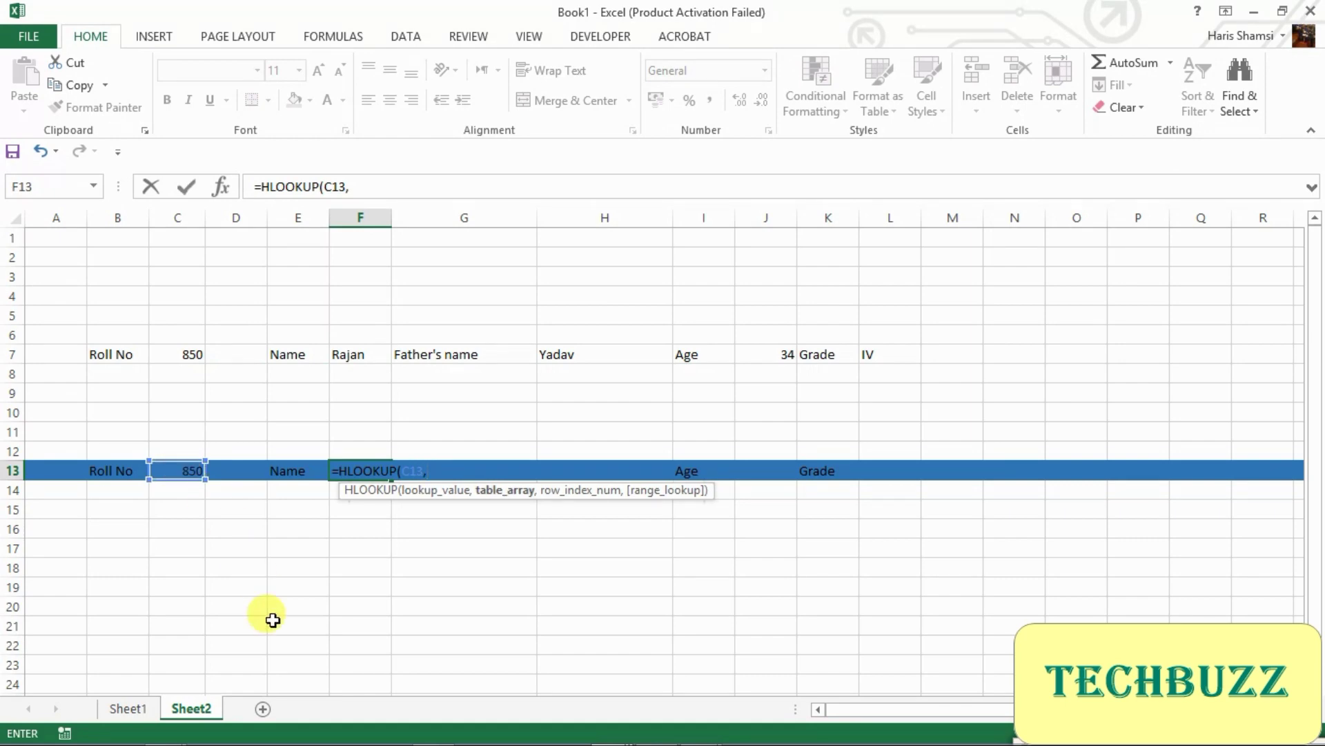
Step: Set the HLOOKUP table array to the horizontal student table I4:S8 on Sheet1
left_click(128, 708)
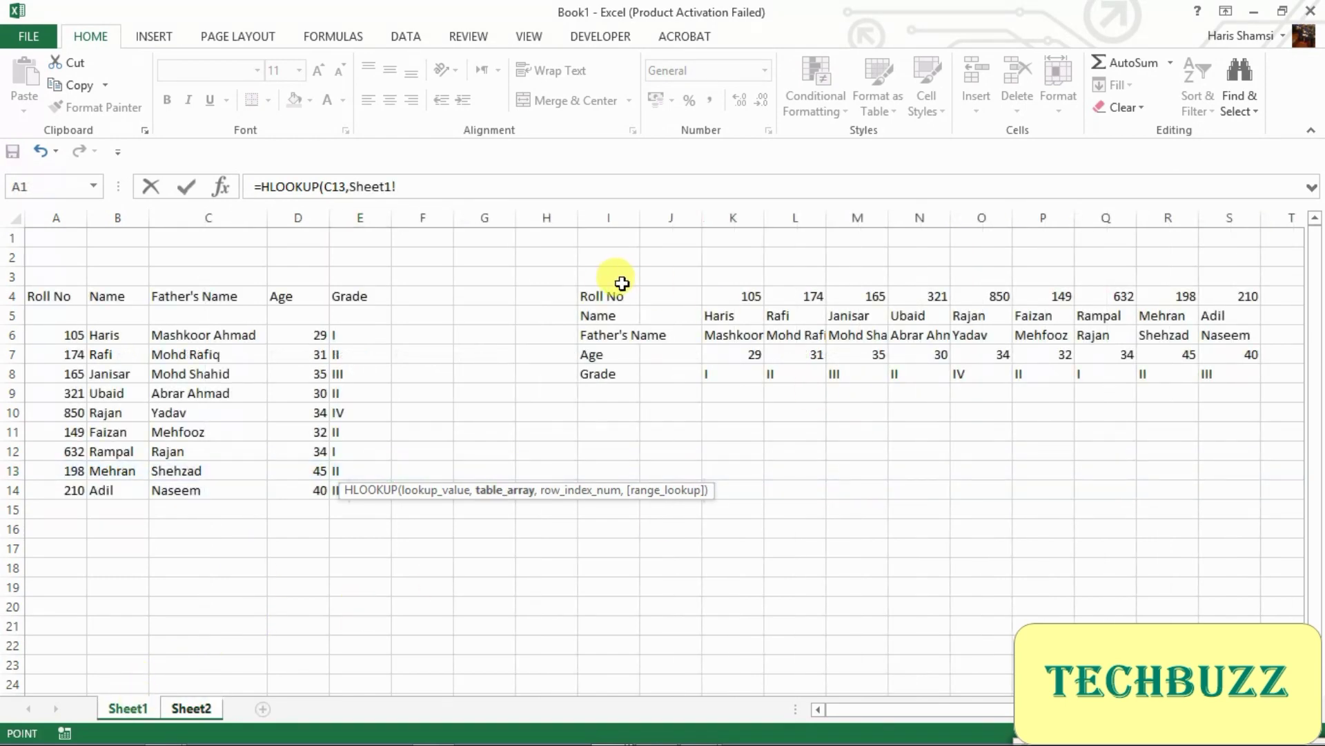
left_click_drag(585, 299, 1237, 381)
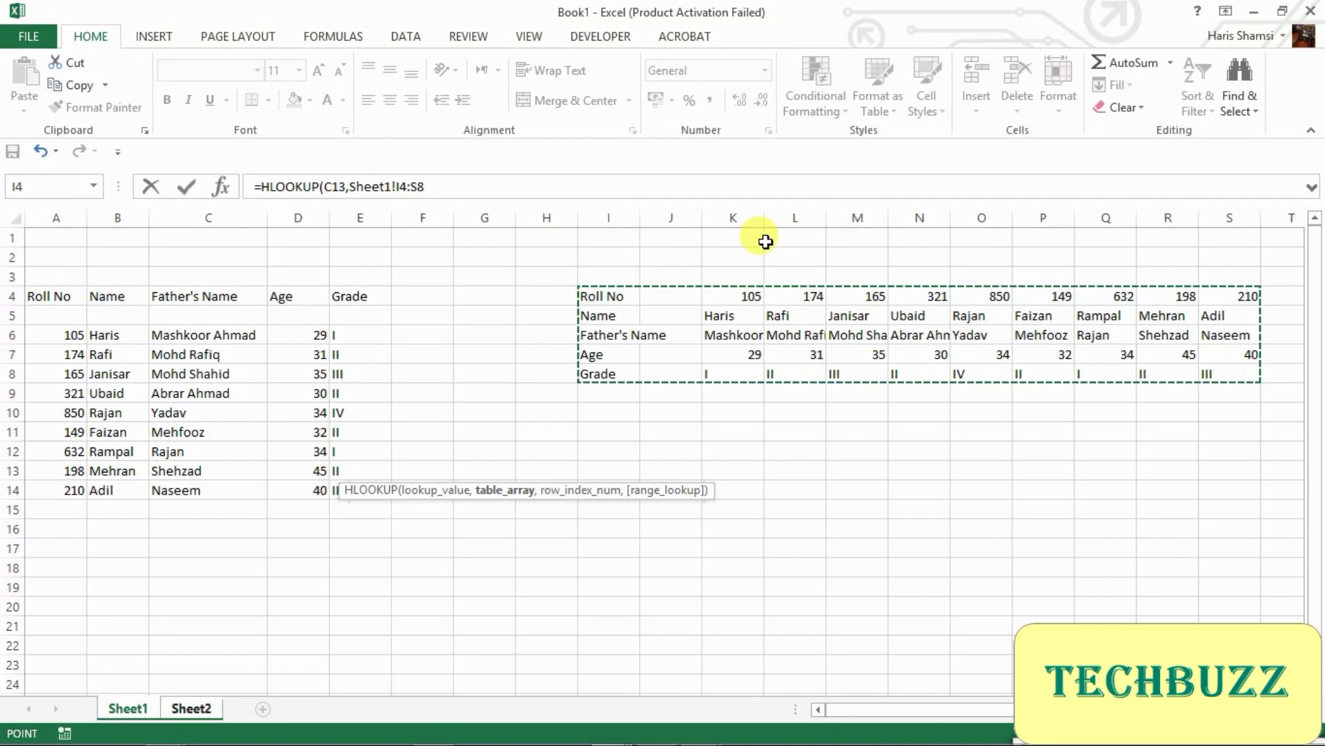
left_click(504, 194)
type(",")
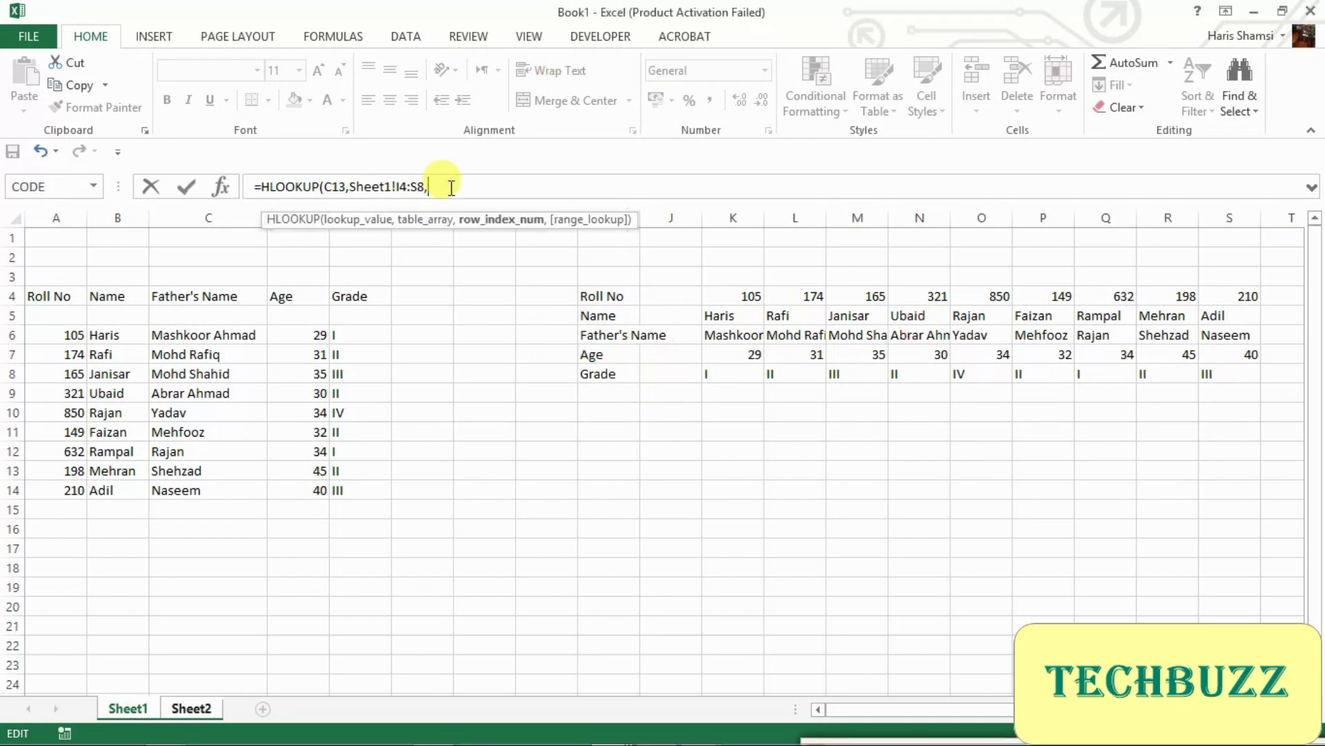
Step: Complete the HLOOKUP formula in F13 with row index 2 and FALSE for an exact match
type("2,fa")
key("Down")
key("Tab")
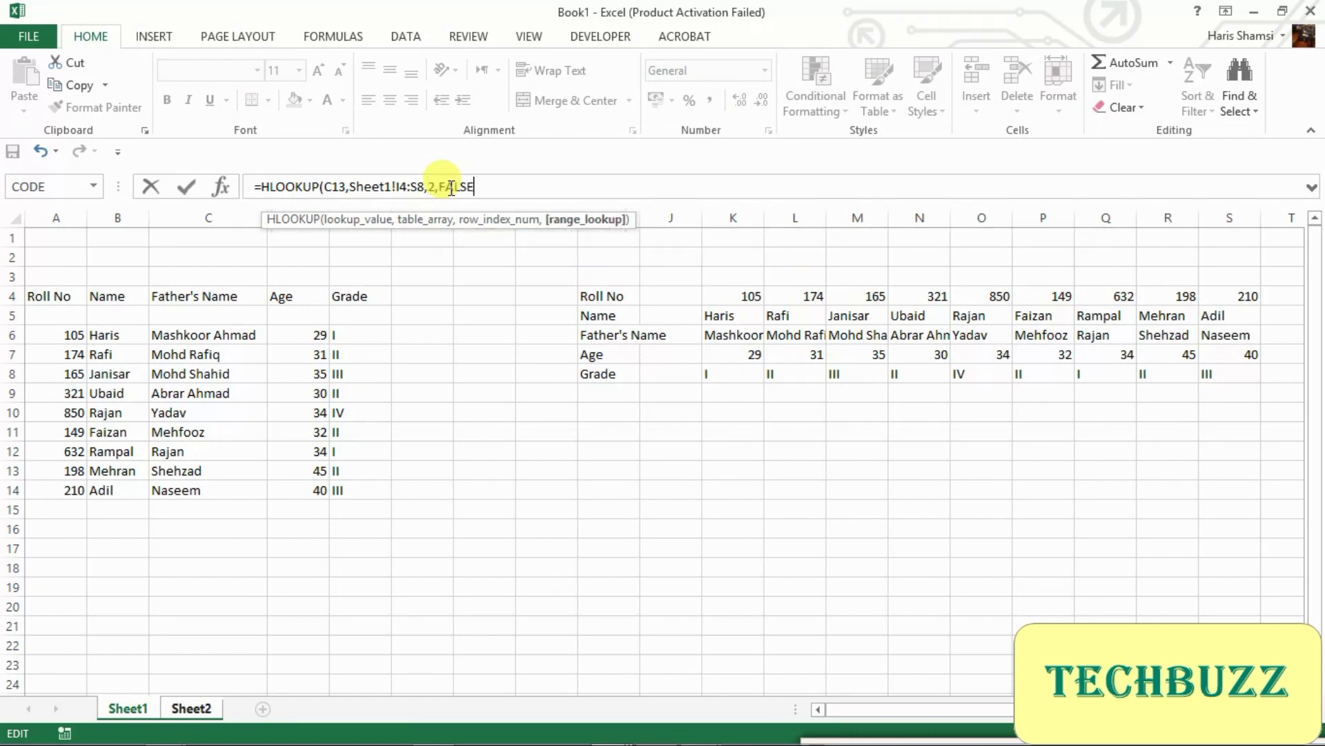
type(")")
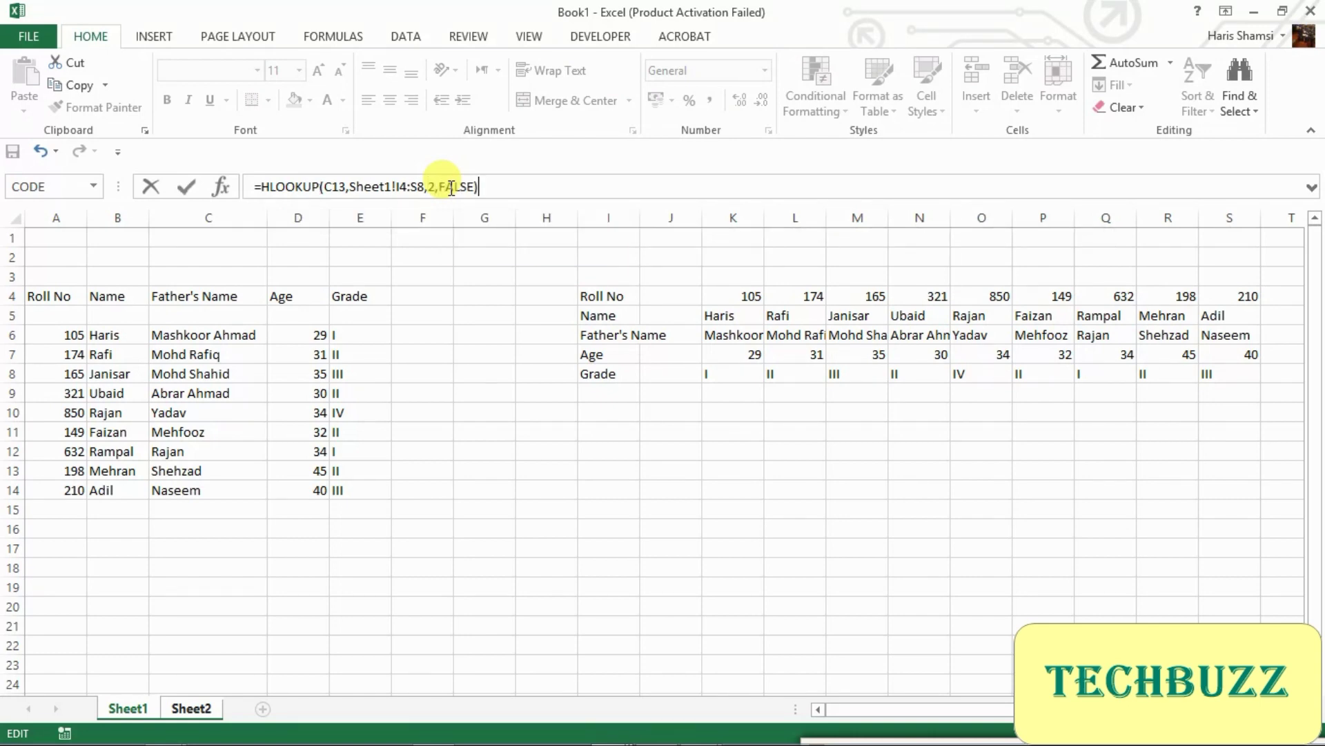
key("Return")
Step: Examine the roll number, labels and name cell in row 13 of Sheet2, including the HLOOKUP formula in F13
key("Up")
key("Left")
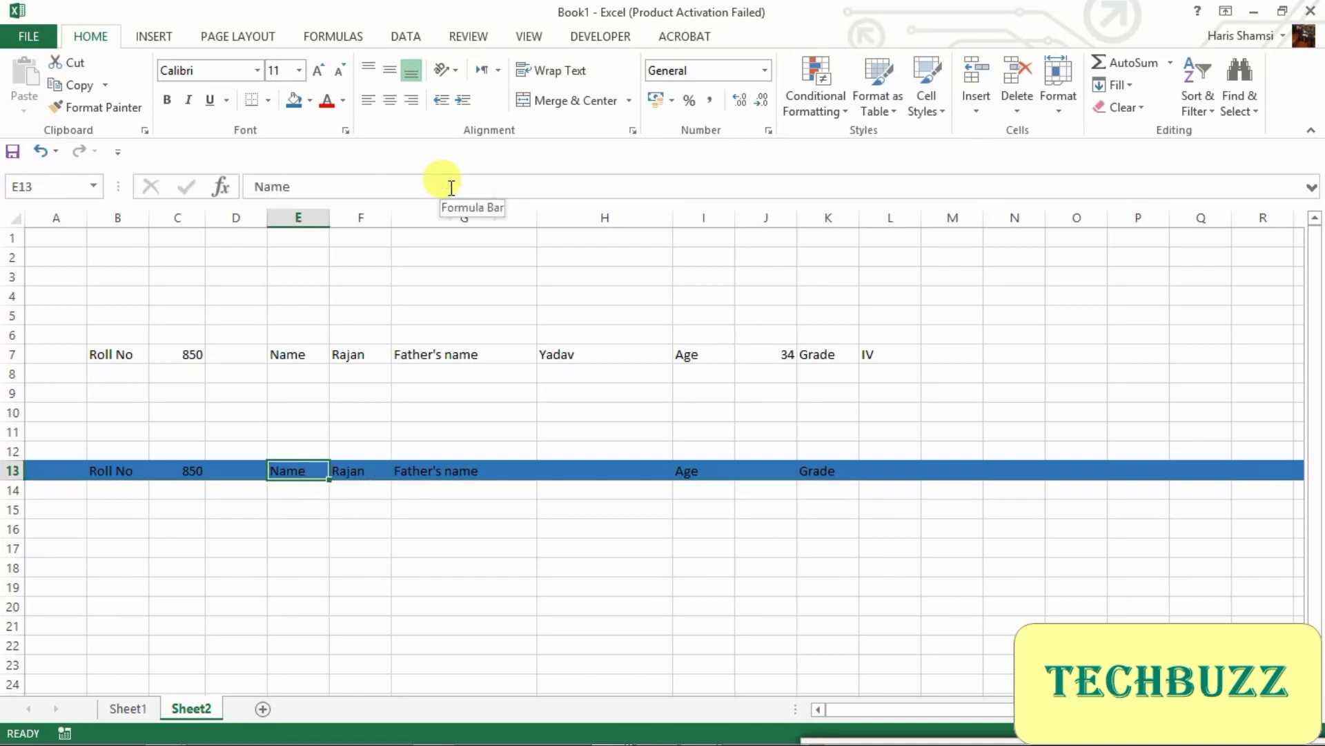
key("Left")
key("Left")
key("Right")
key("Right")
key("Right")
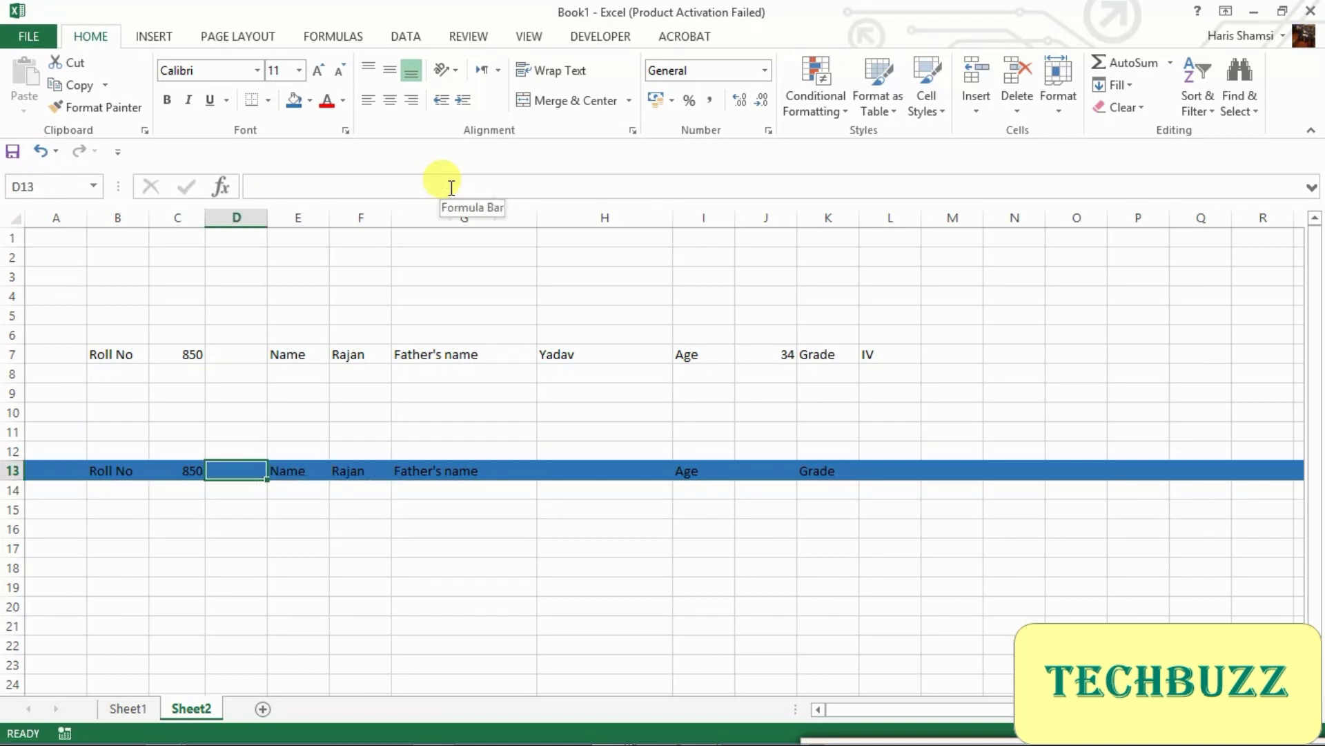
key("Right")
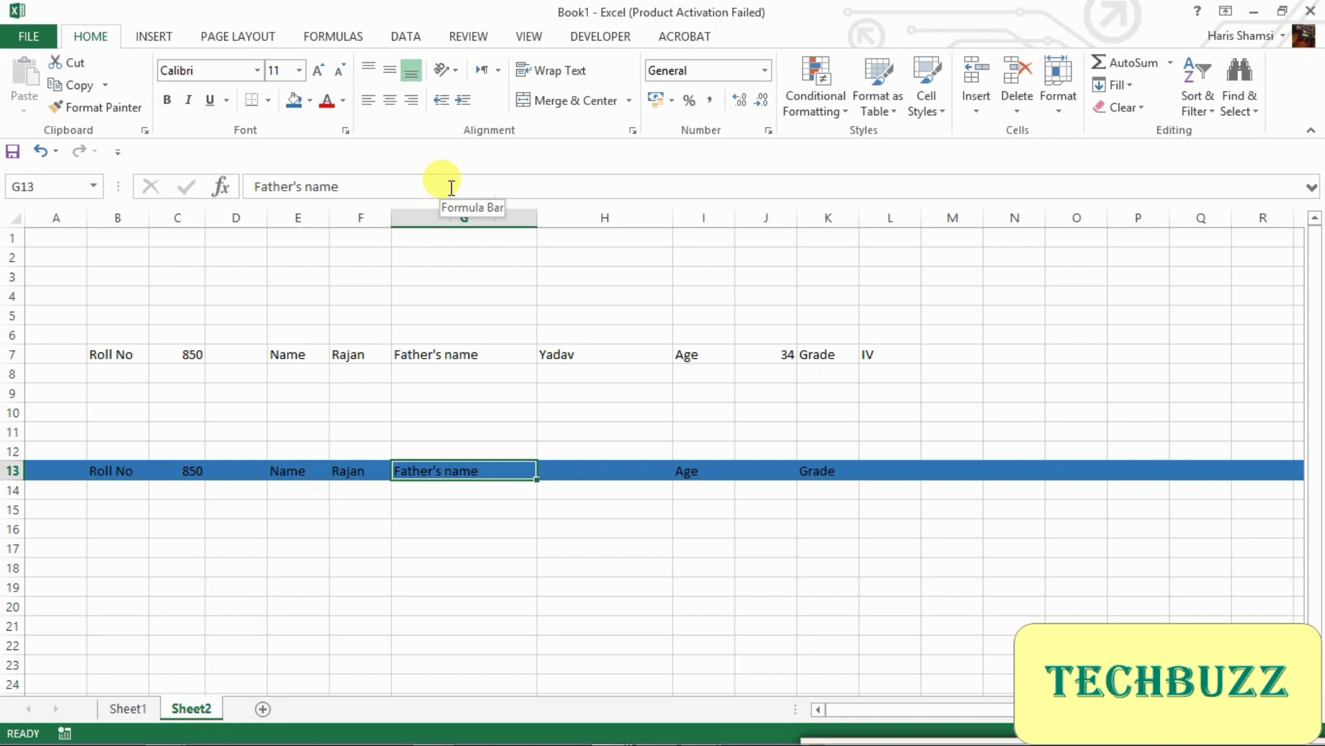
key("Left")
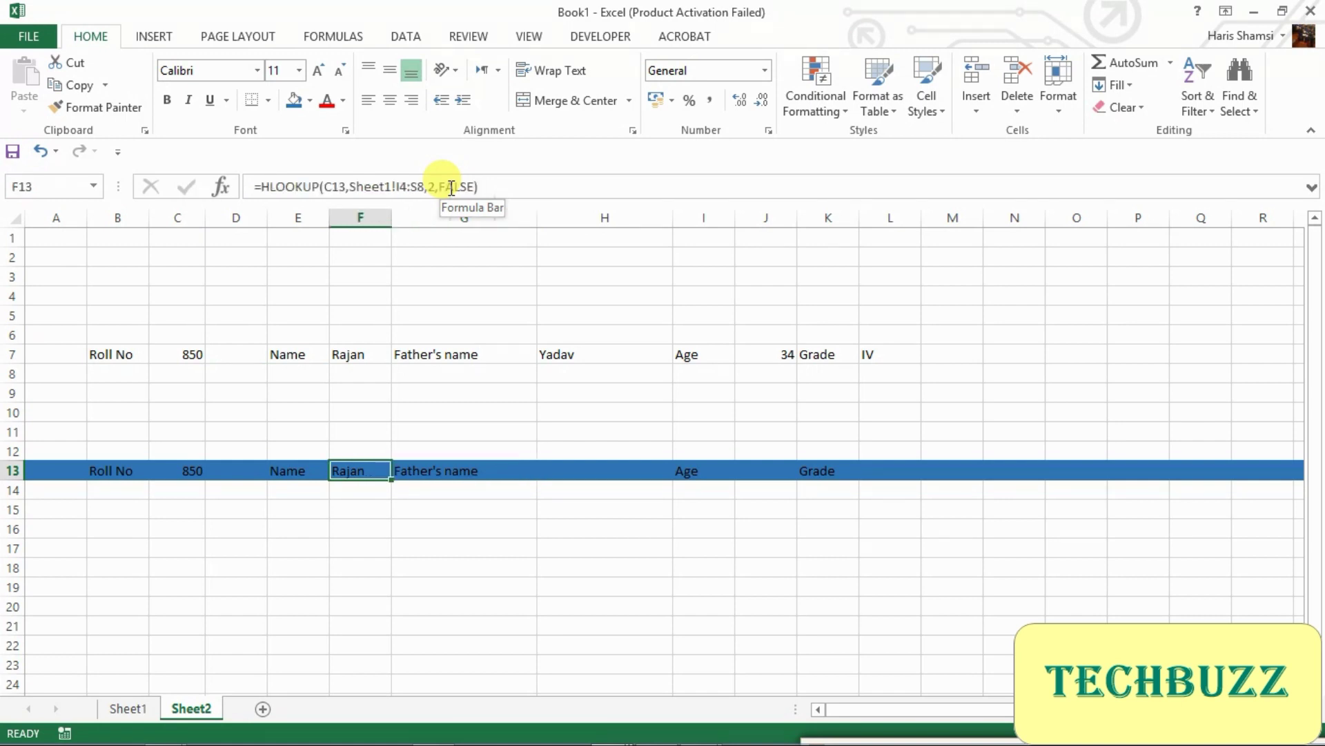
left_click(519, 183)
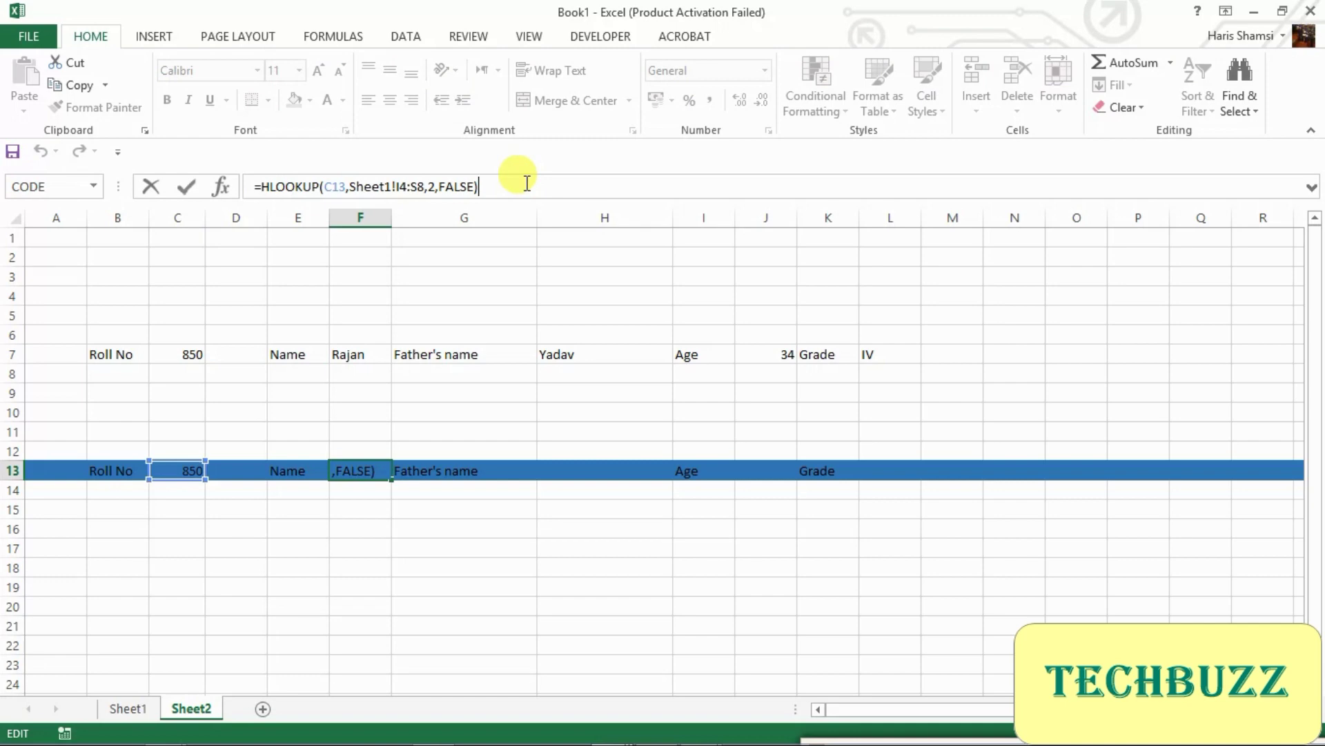
key("Return")
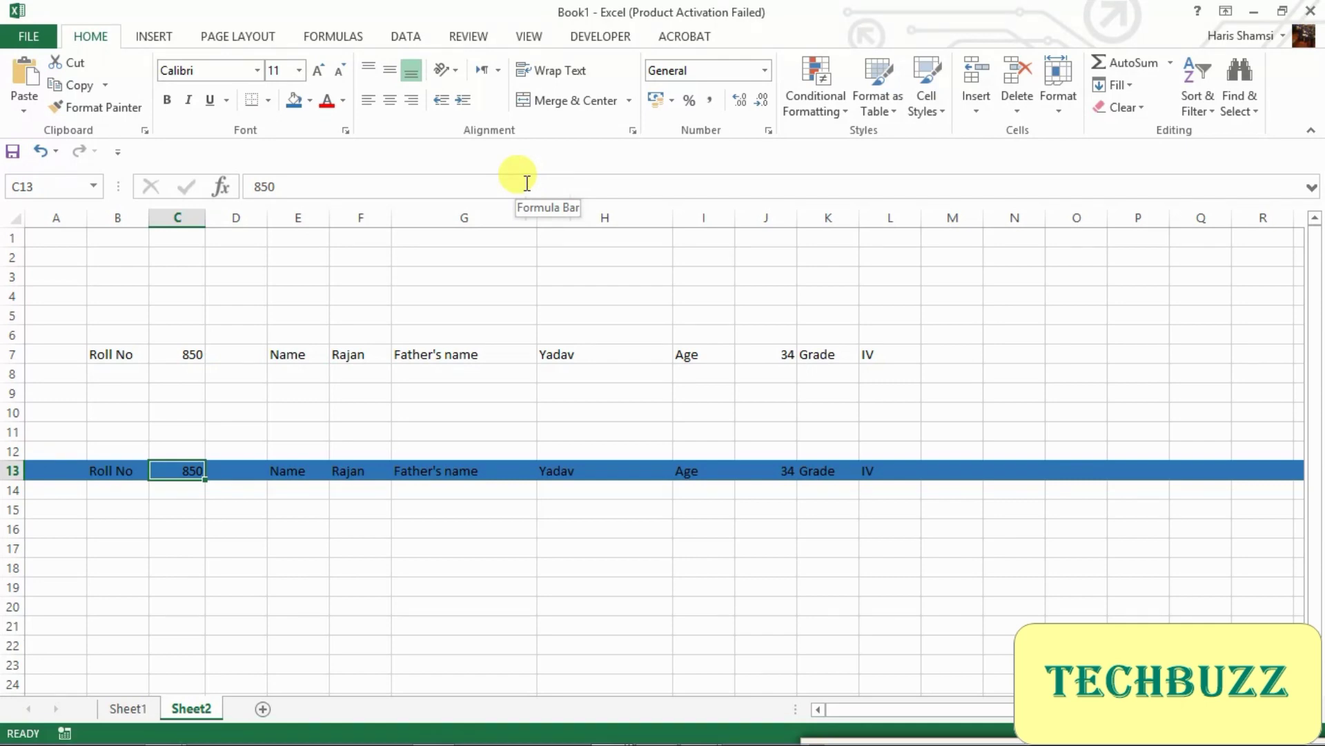
Step: Set the roll number in C13 on Sheet2 to 321 and compare the retrieved student details with the tables on Sheet1
type("321")
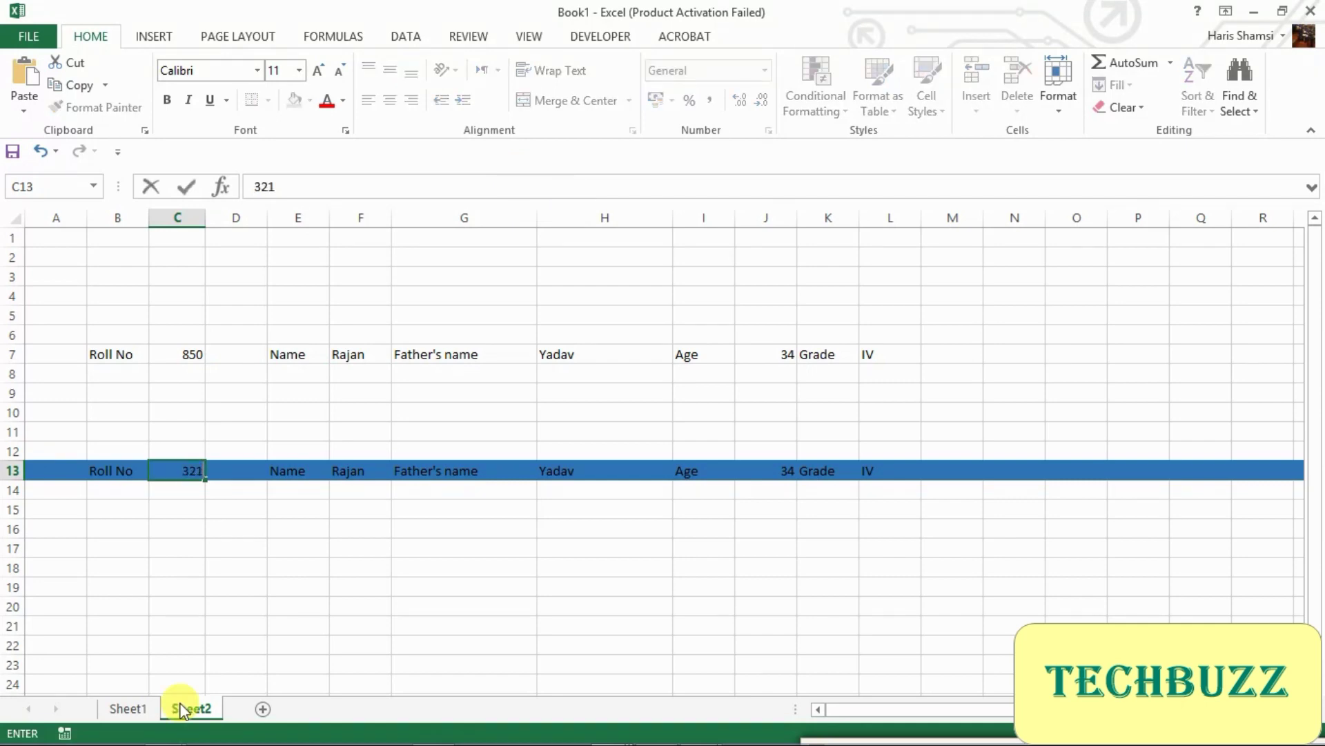
key("Return")
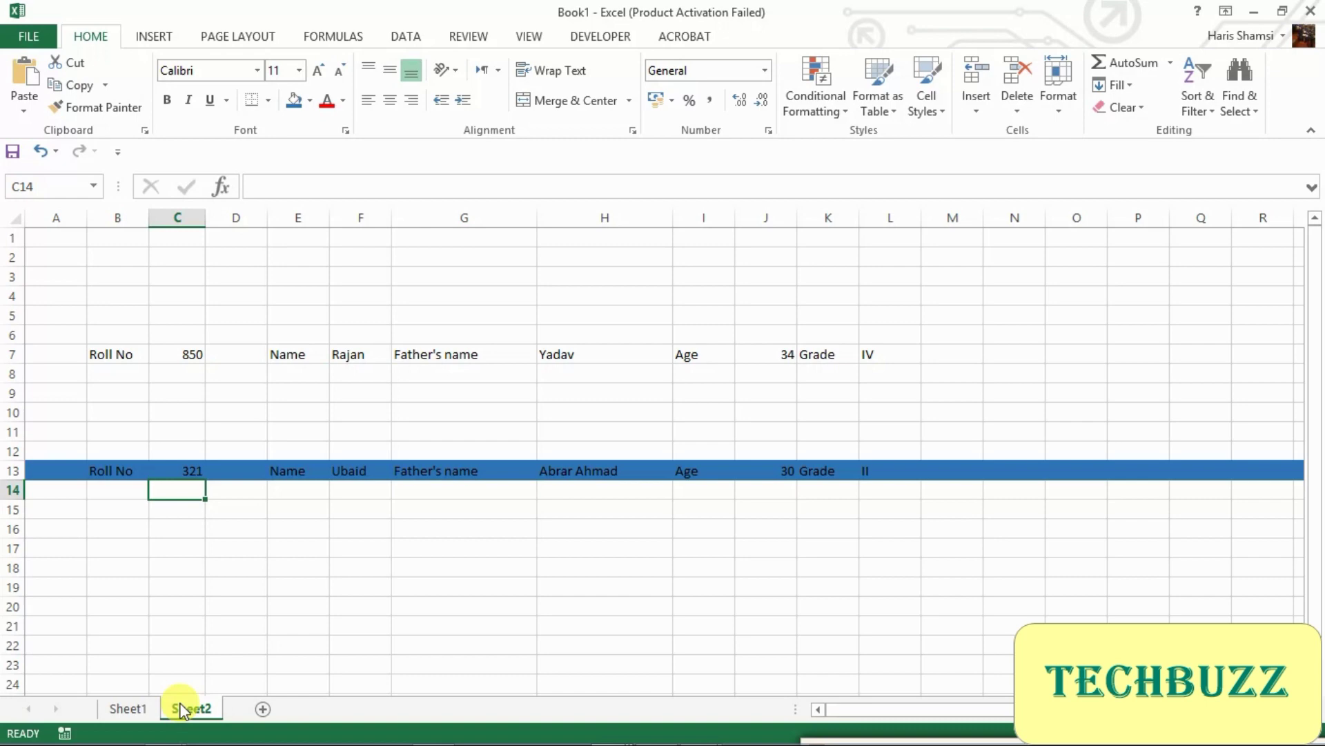
key("Up")
key("Right")
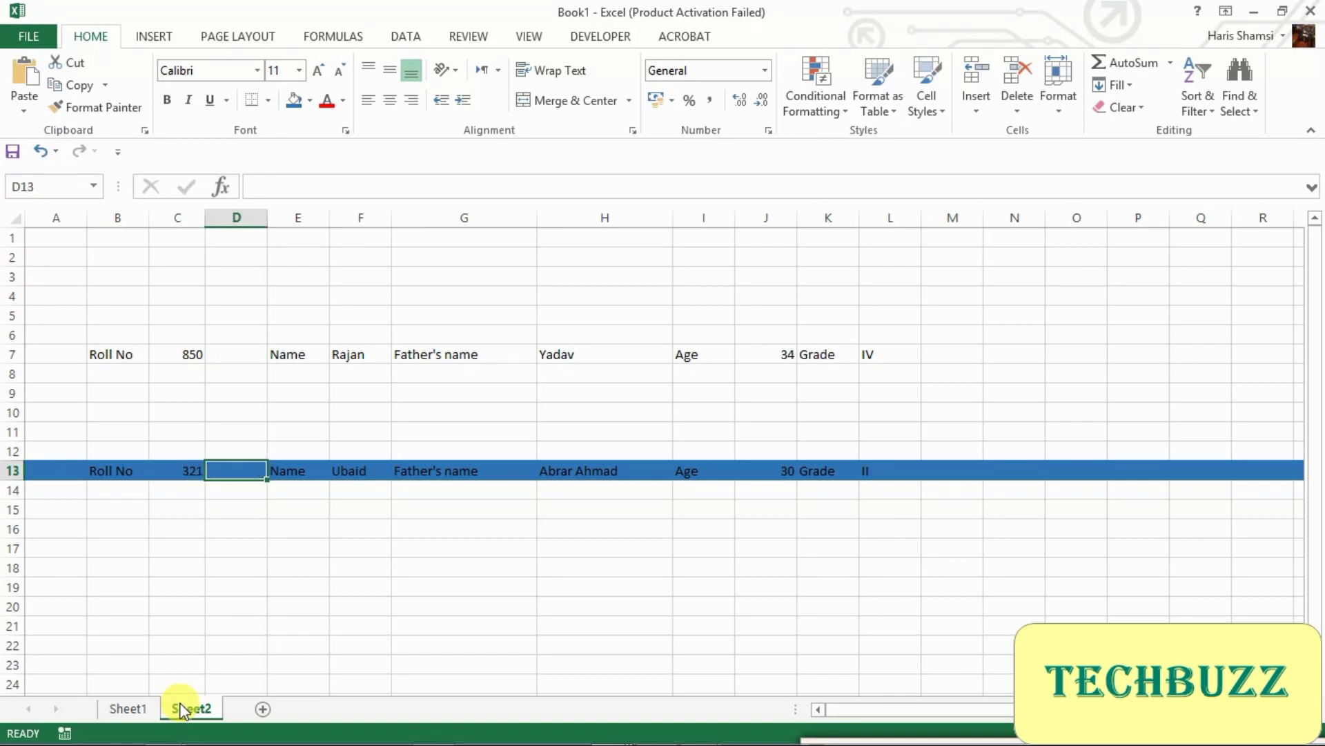
left_click(160, 705)
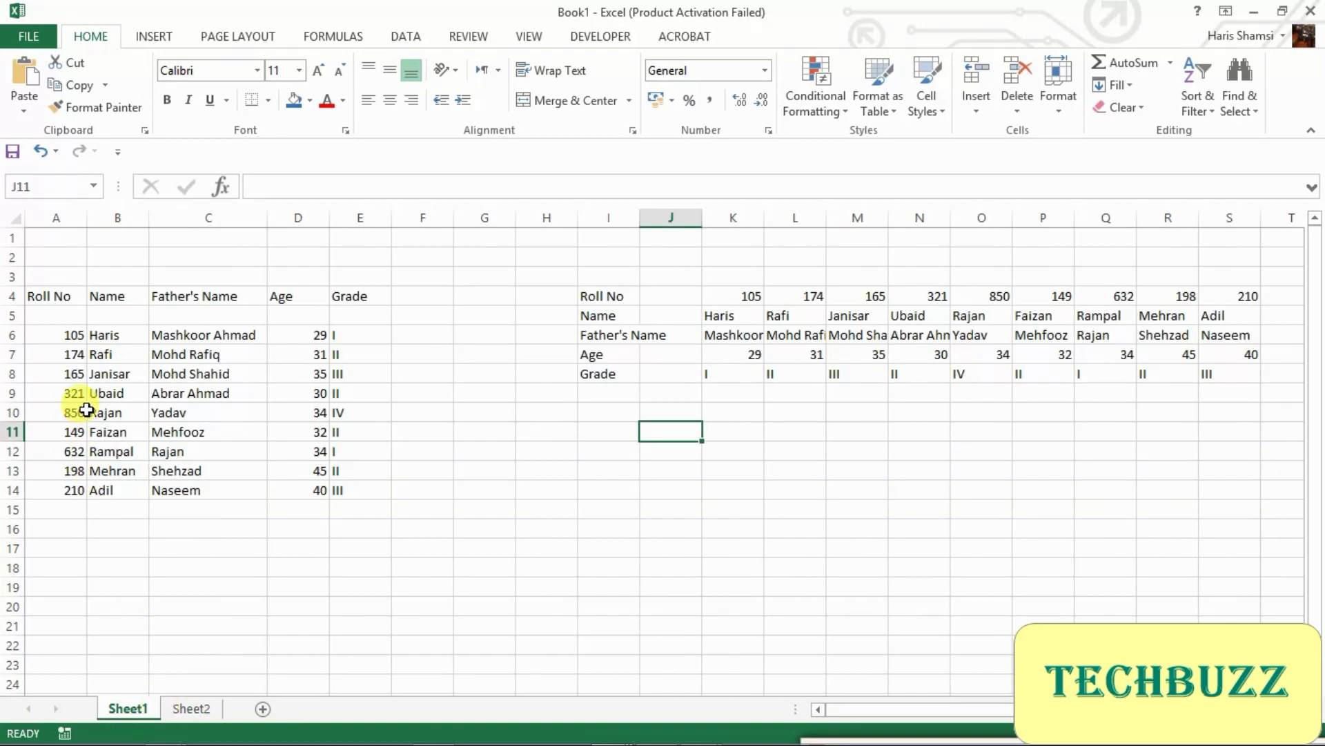
left_click(193, 707)
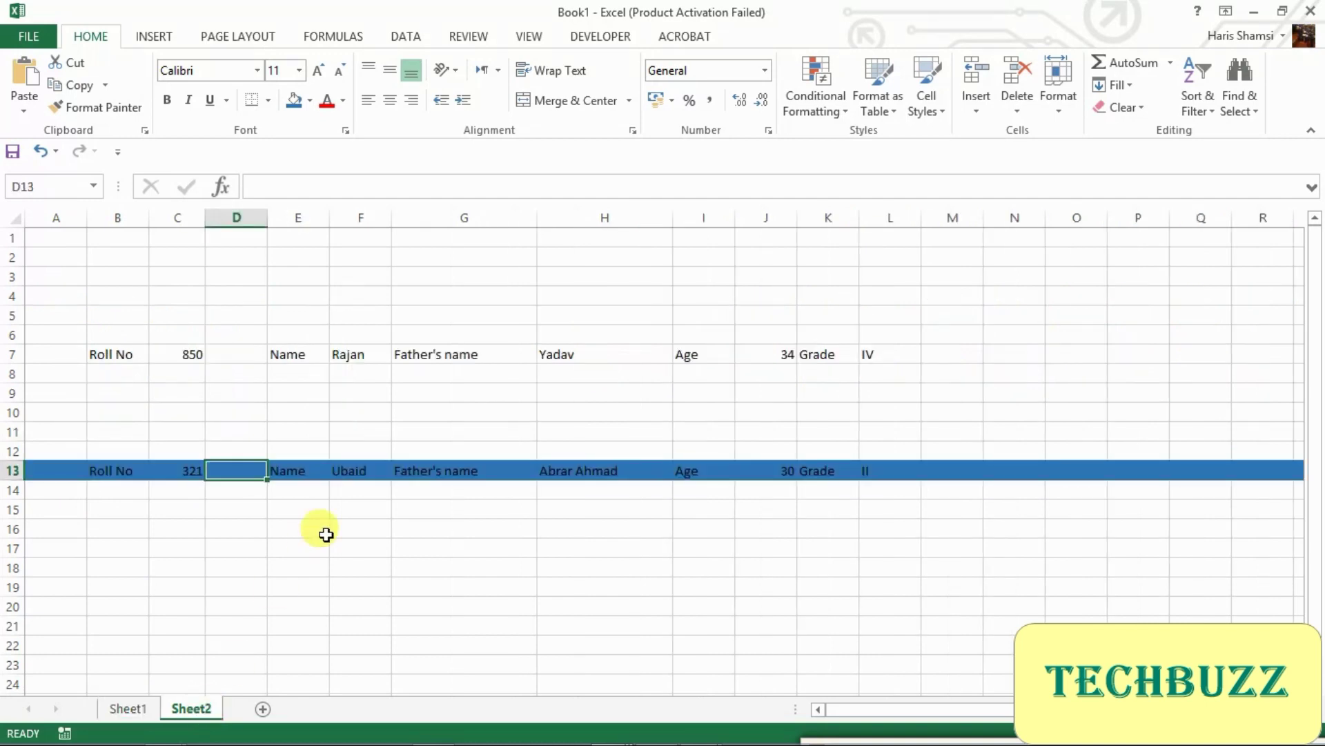
key("Right")
key("Right")
key("Right")
key("Right")
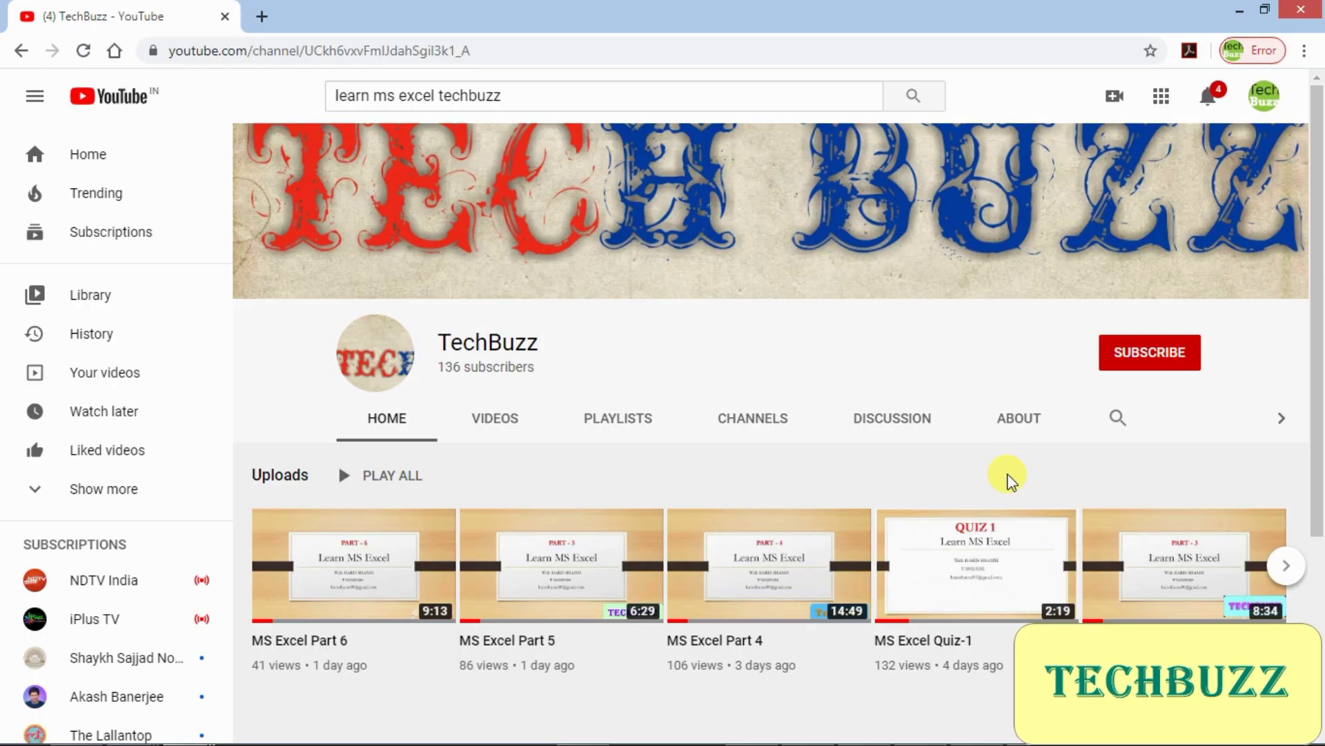
Step: Subscribe to the TechBuzz channel on YouTube and turn on all of its notifications
left_click(1138, 368)
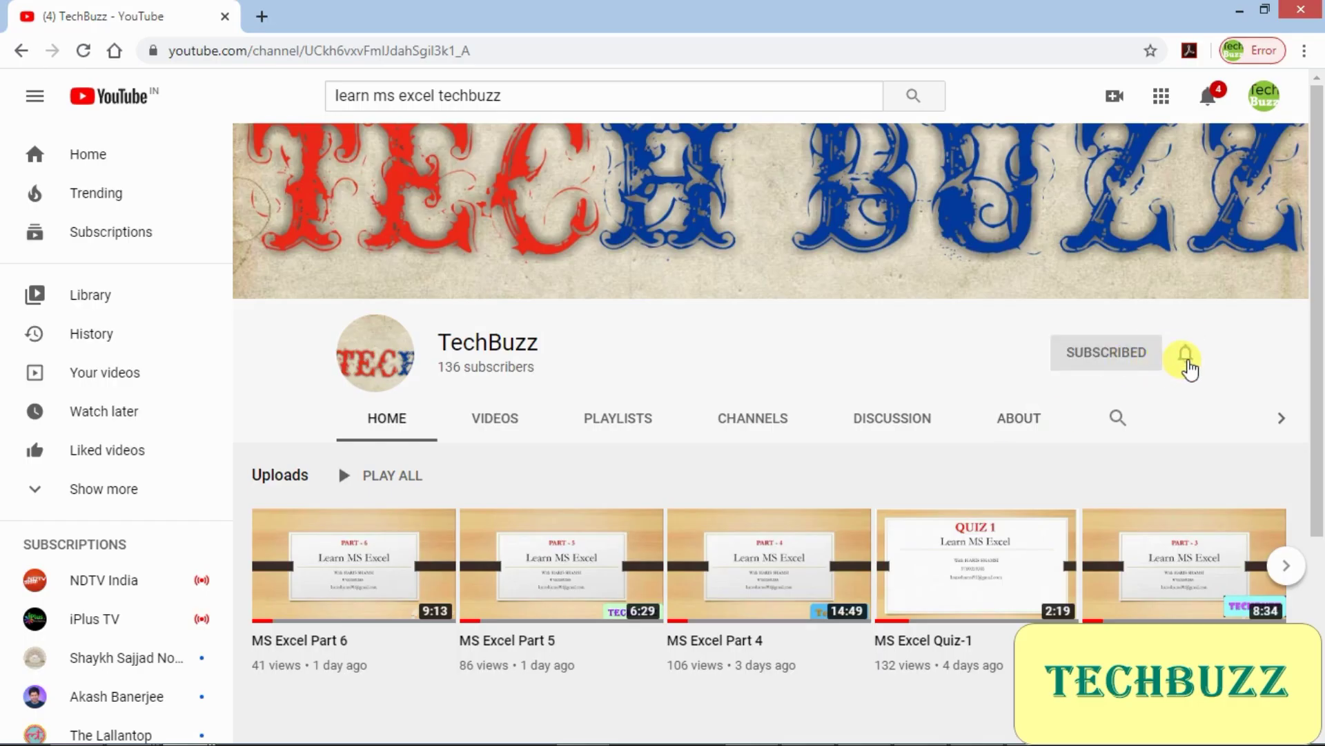
left_click(1185, 353)
left_click(1097, 400)
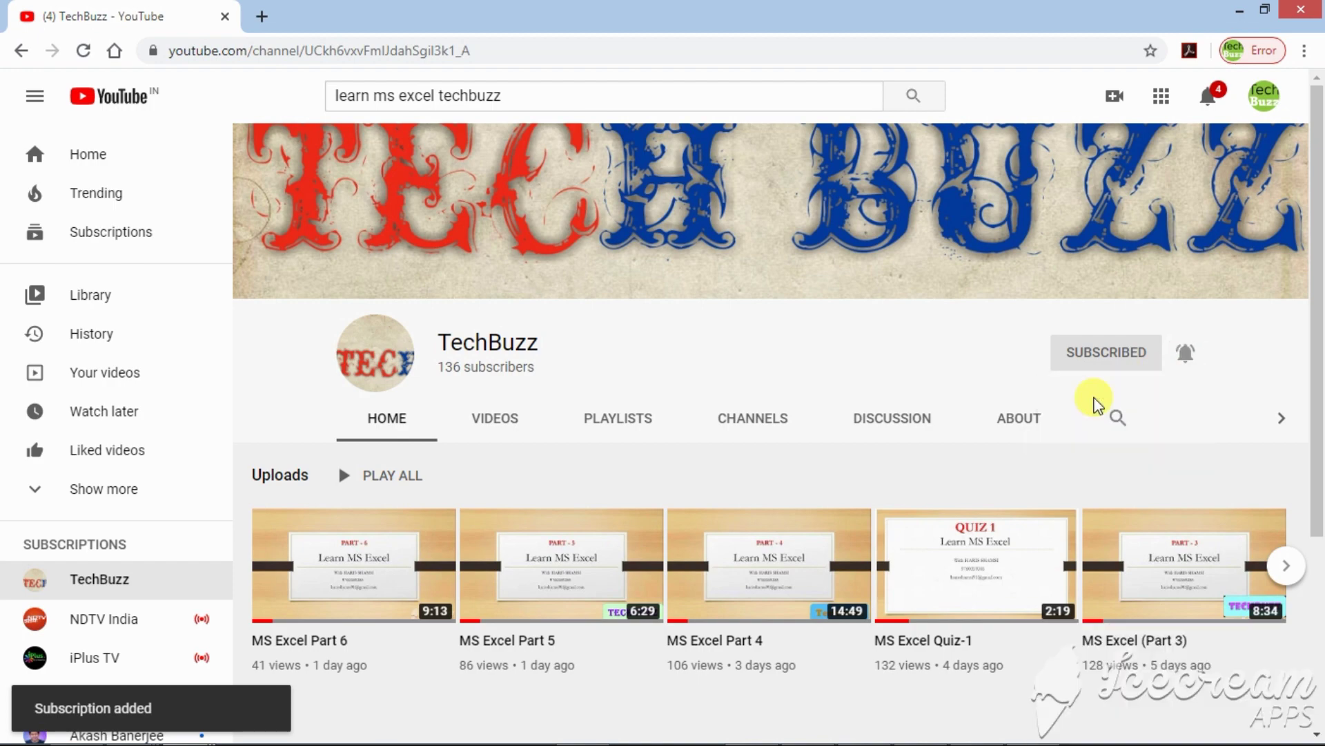